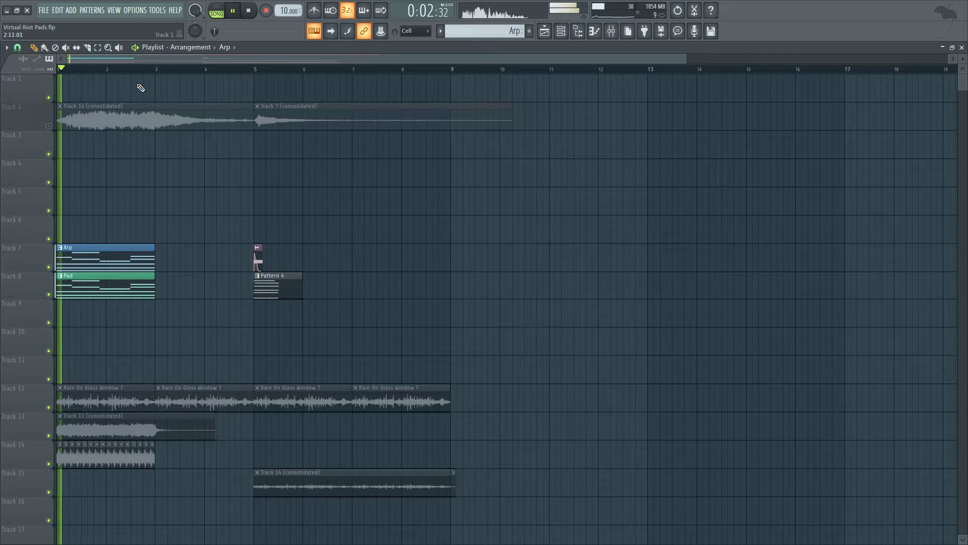
Play the arrangement from bar 5 and stop it after a brief listen.
key("space")
left_click(254, 69)
key("space")
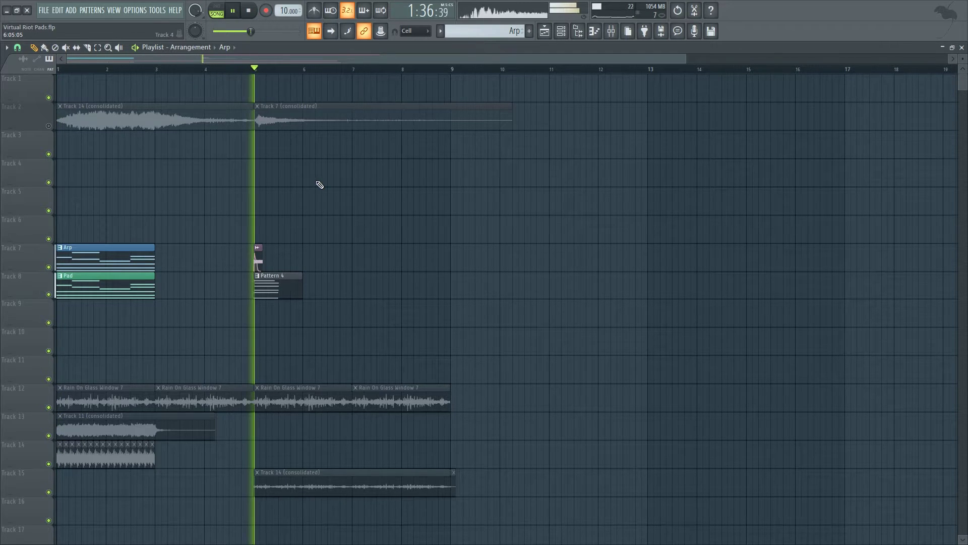
key("space")
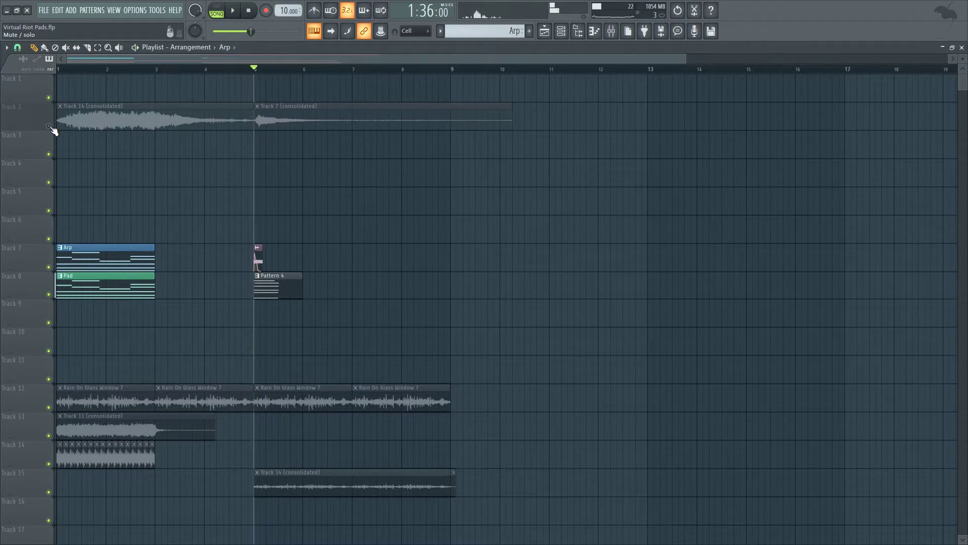
Solo Track 2 and play its two consolidated clips from several positions between bars 1 and 6.
right_click(49, 127)
left_click_drag(99, 68, 73, 63)
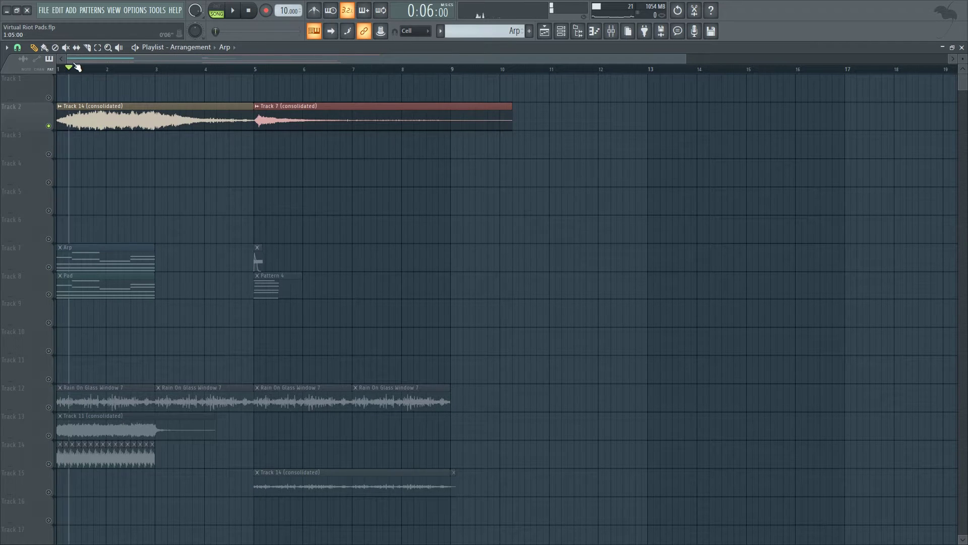
key("space")
left_click(103, 70)
left_click(127, 70)
left_click(157, 70)
left_click(169, 71)
left_click(258, 70)
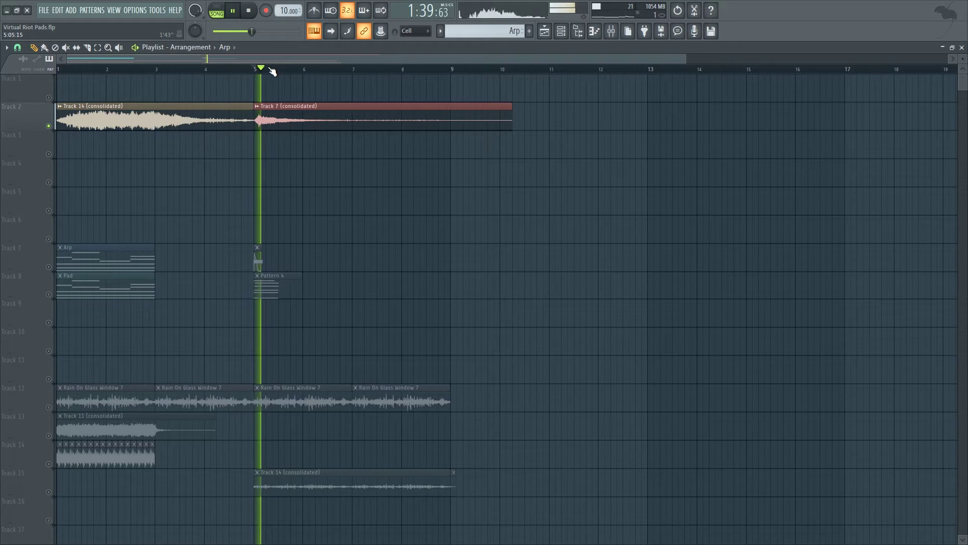
left_click(298, 70)
left_click(317, 70)
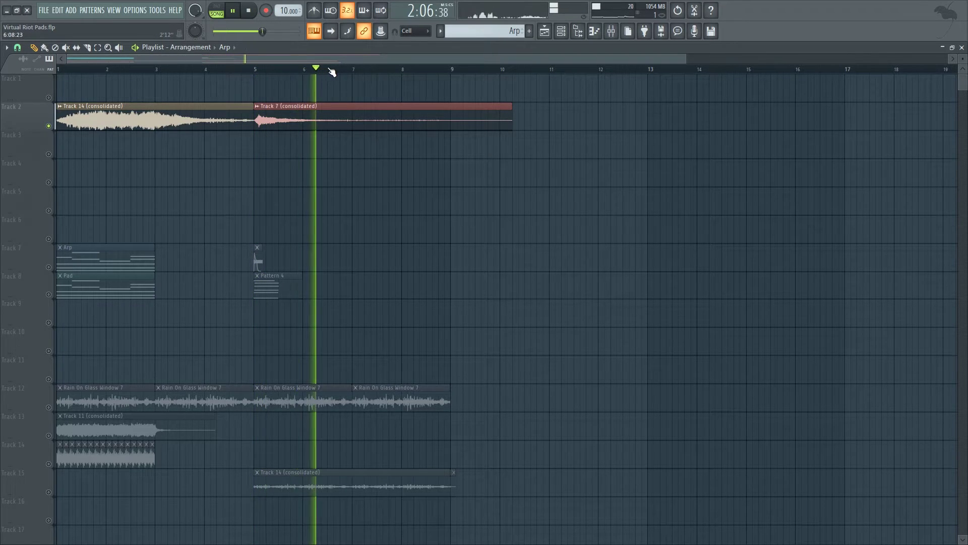
key("space")
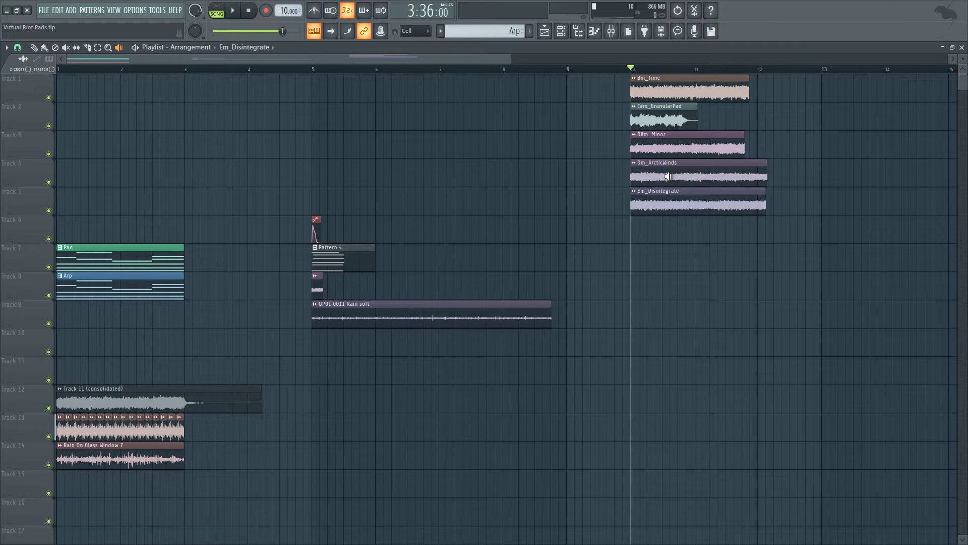
Audition the C#m_GranularPad, D#m_Minor, Dm_ArcticWinds, Em_Disintegrate and Bm_Time clips one by one.
left_click(656, 112)
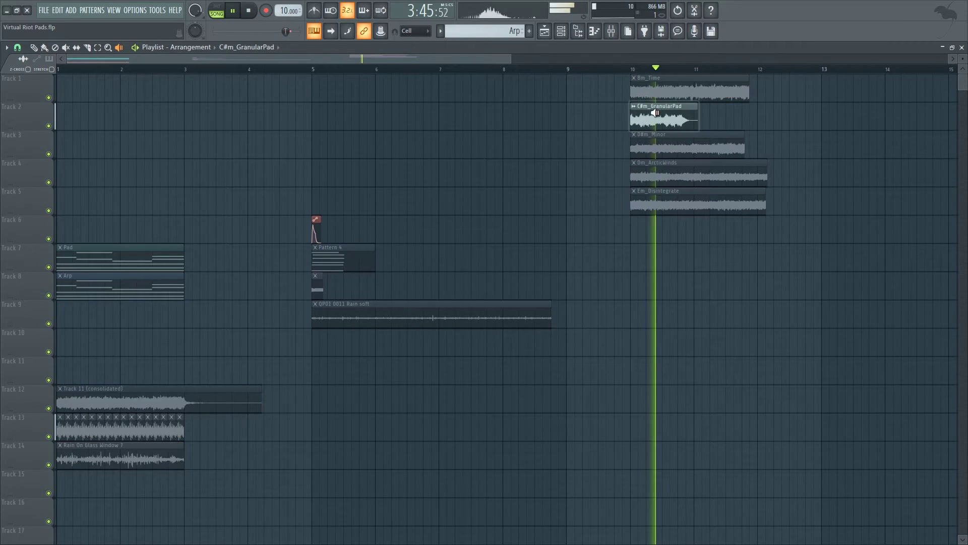
left_click(656, 147)
left_click(658, 170)
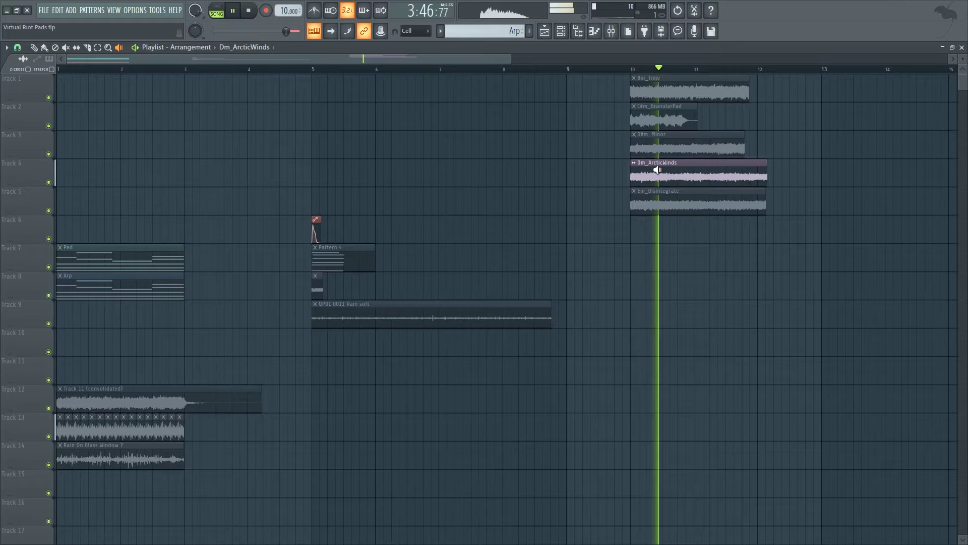
left_click(654, 205)
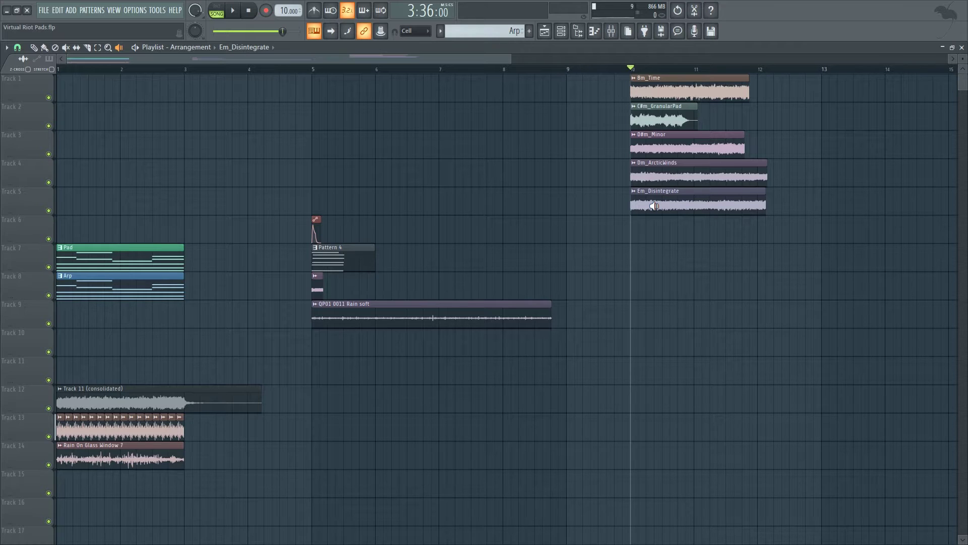
left_click(664, 207)
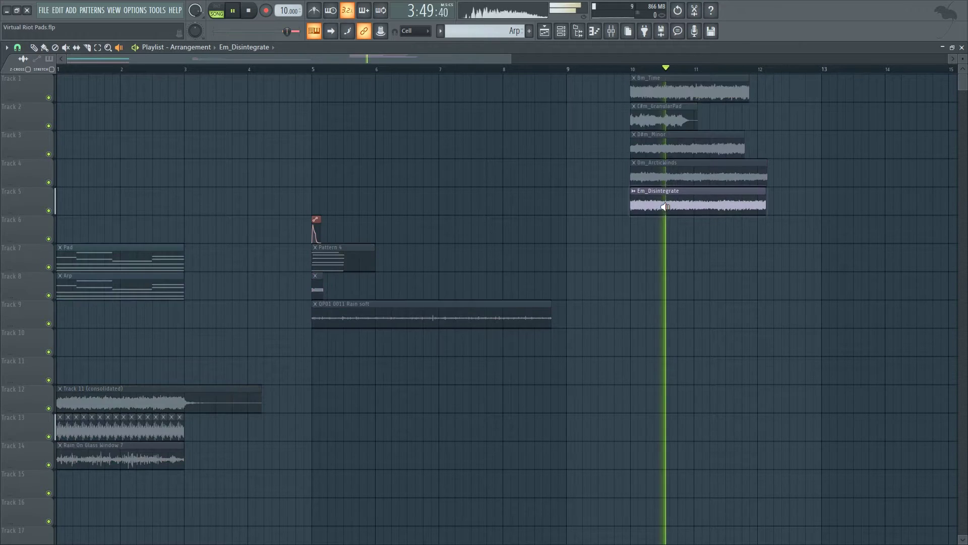
left_click(660, 206)
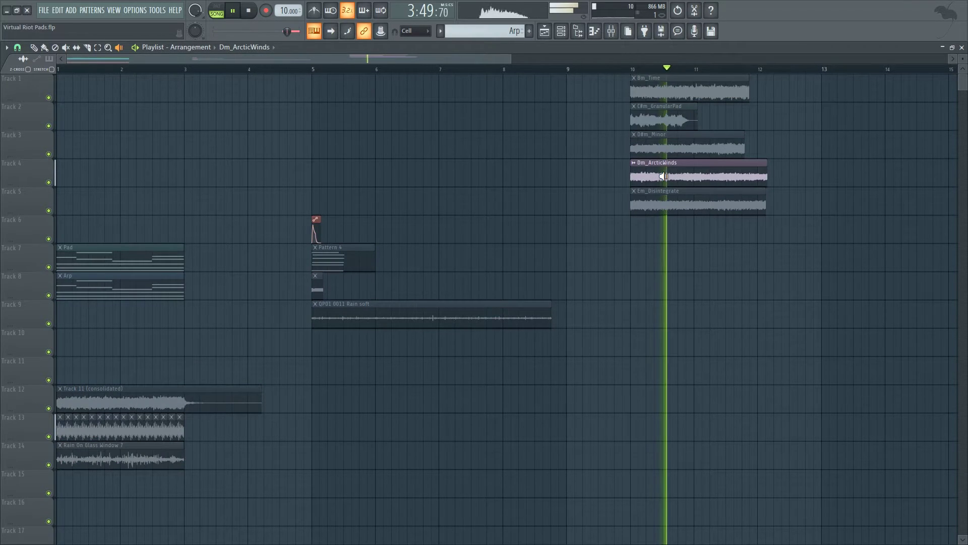
left_click(657, 99)
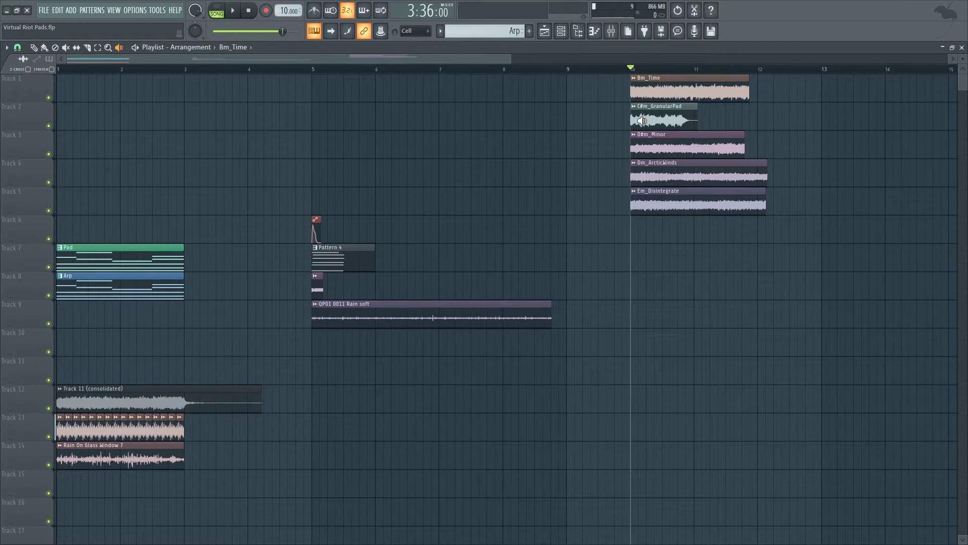
Return to the Draw tool and show the Unsorted channels in the Channel rack.
left_click(35, 48)
left_click(564, 33)
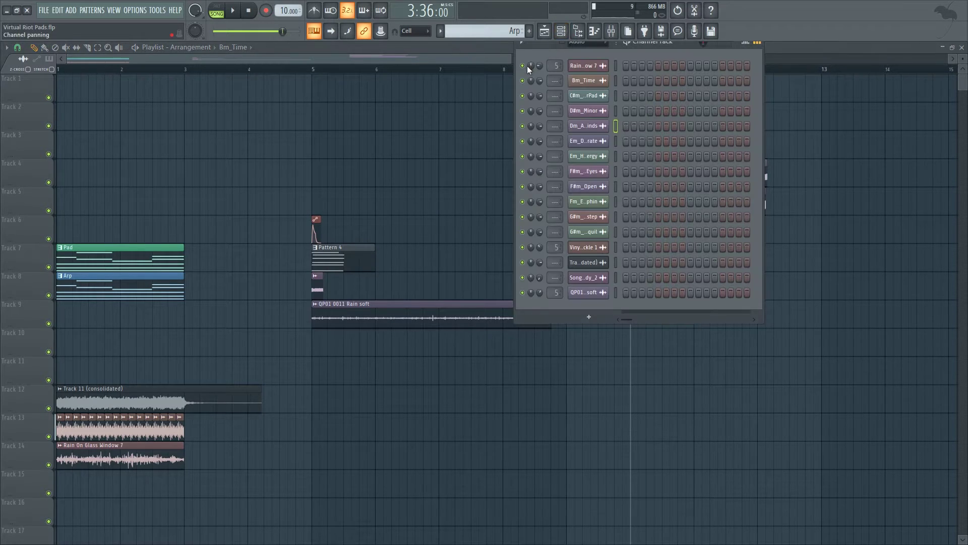
left_click(585, 42)
left_click(582, 85)
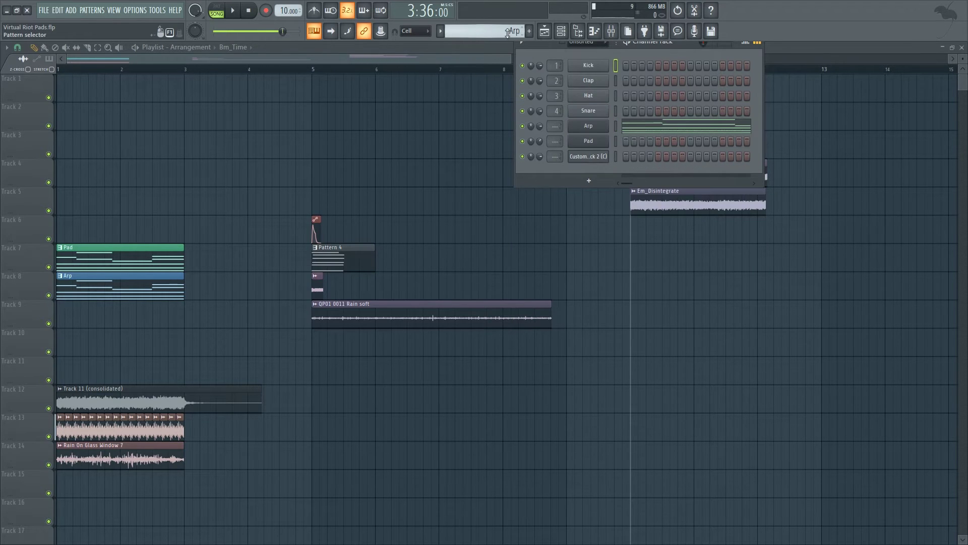
Select the Pad pattern and open the Pad channel's Serum synth.
scroll(506, 31, "down", 1)
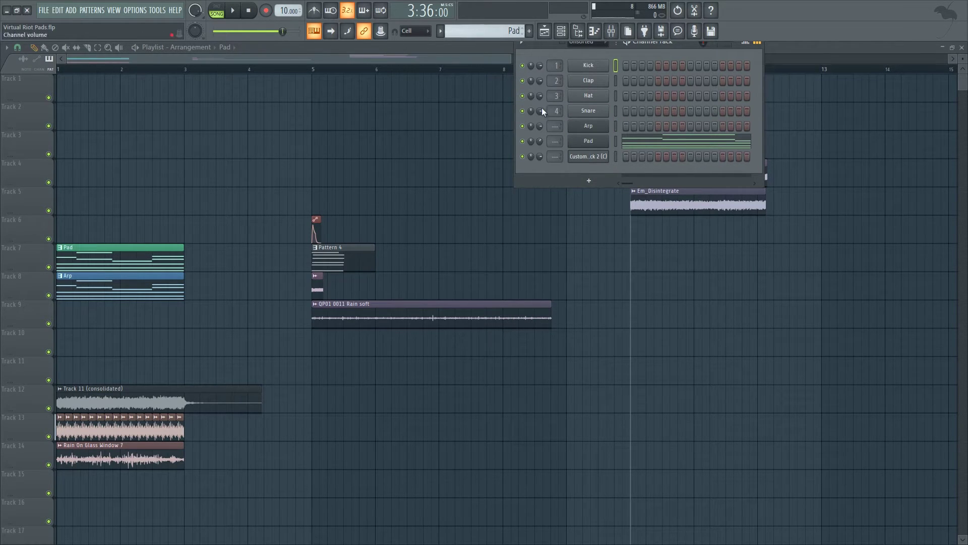
left_click(591, 141)
left_click_drag(371, 95, 436, 70)
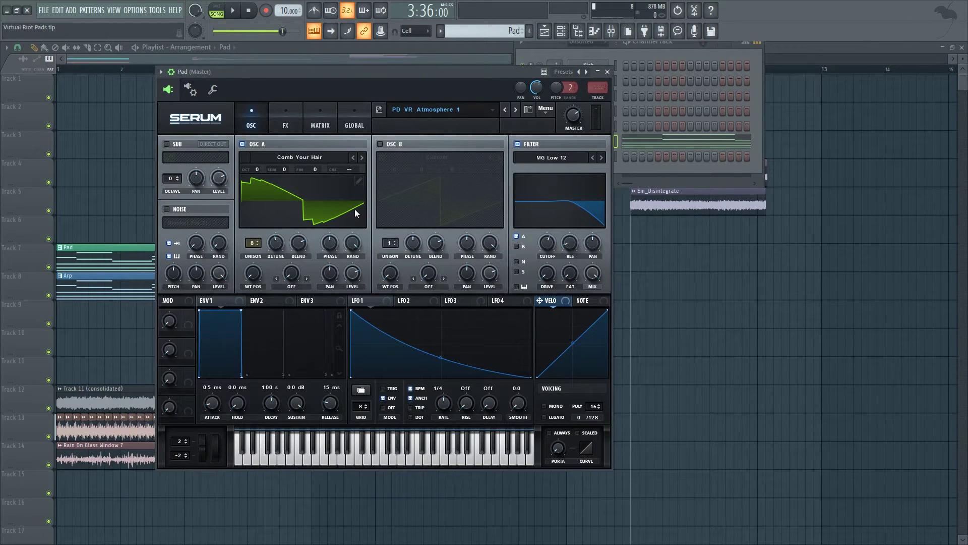
Disable the Hyper/Dimension and Reverb effects in the Pad's Serum patch and return to its oscillator page.
left_click(288, 121)
left_click(174, 146)
left_click(170, 250)
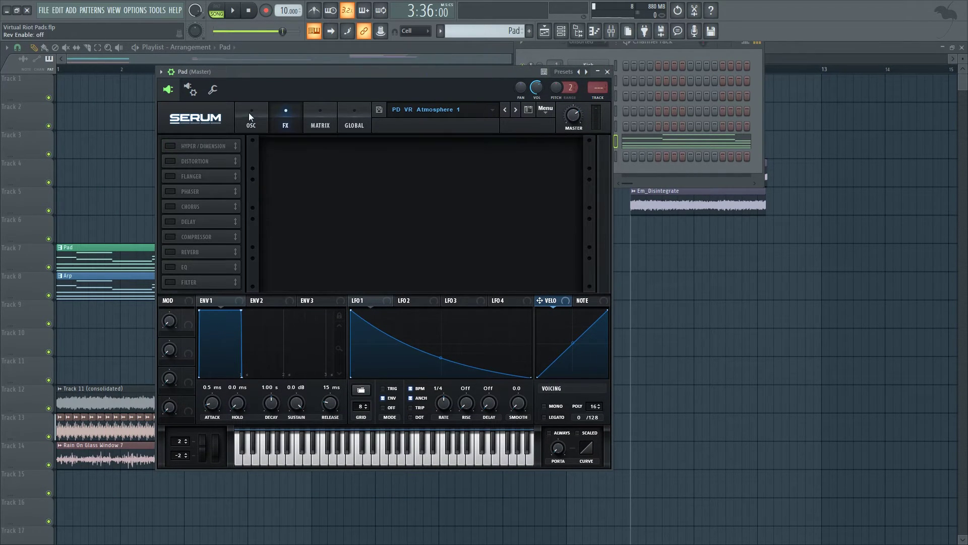
left_click(249, 116)
left_click_drag(393, 76, 403, 74)
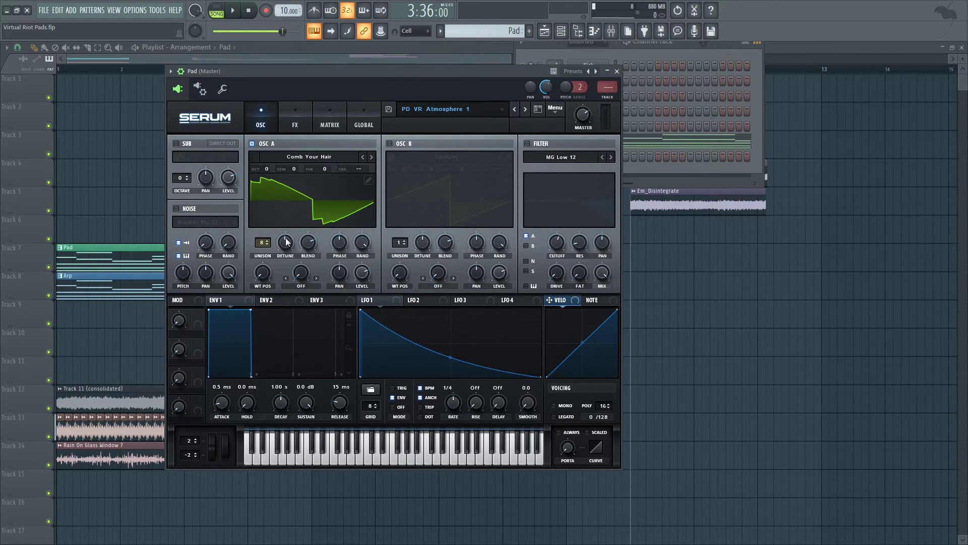
Enable the MG Low 12 filter on the Pad, check its cutoff and play a test note.
left_click(527, 144)
left_click(562, 244)
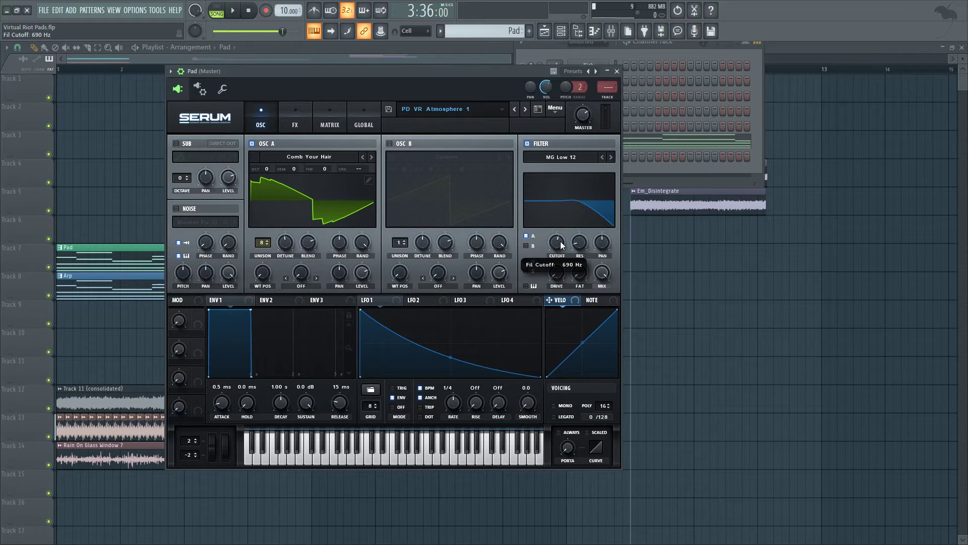
key("z")
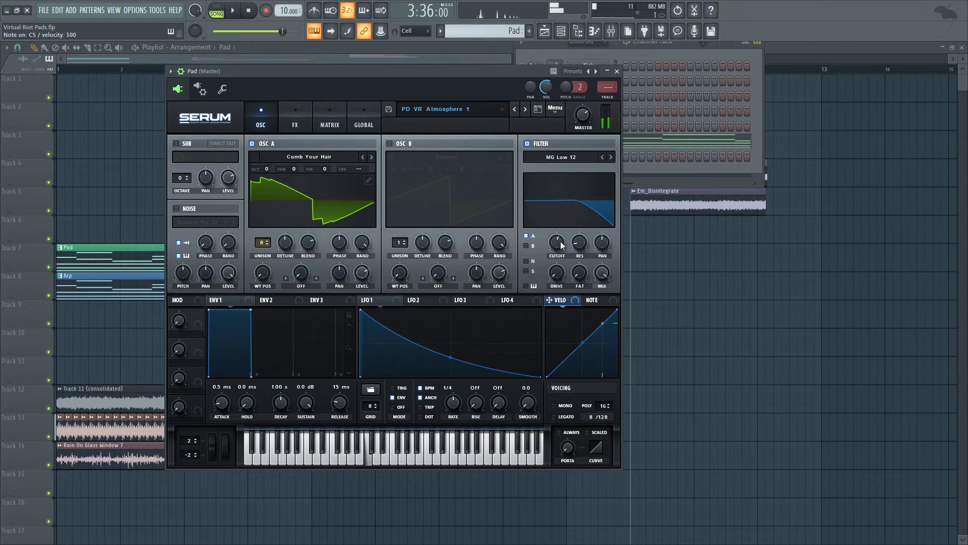
Enable the Pad's Hyper/Dimension and Reverb effects, play test notes and close the synth window.
left_click(299, 120)
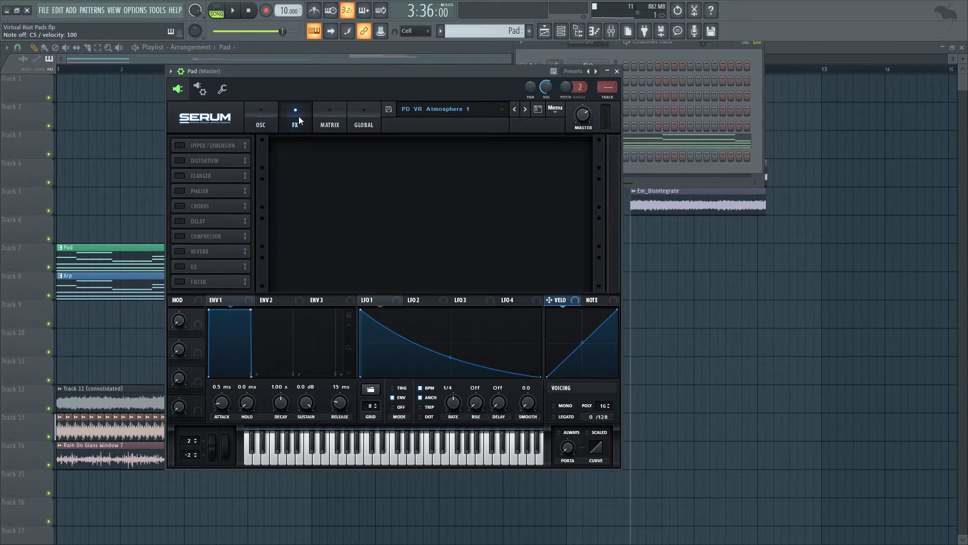
left_click(179, 146)
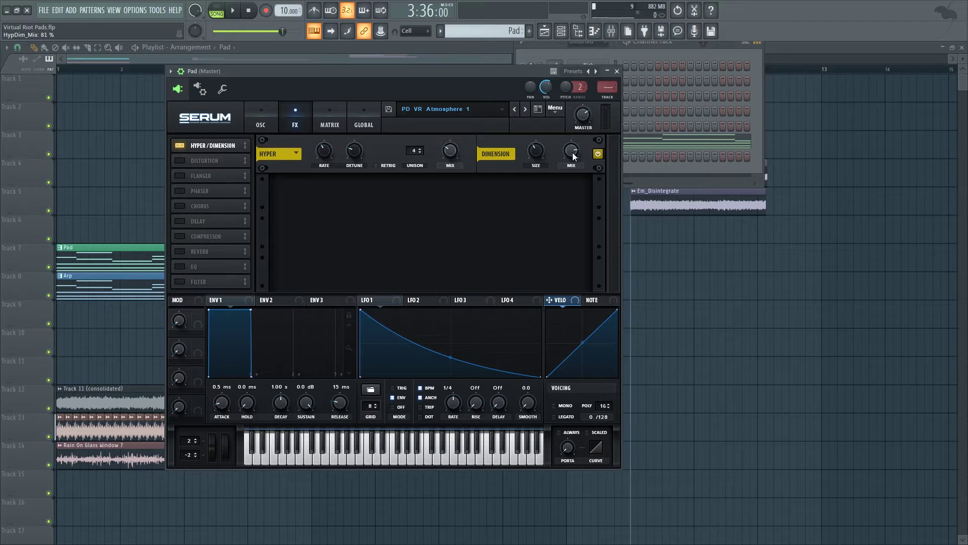
key("z")
left_click(180, 252)
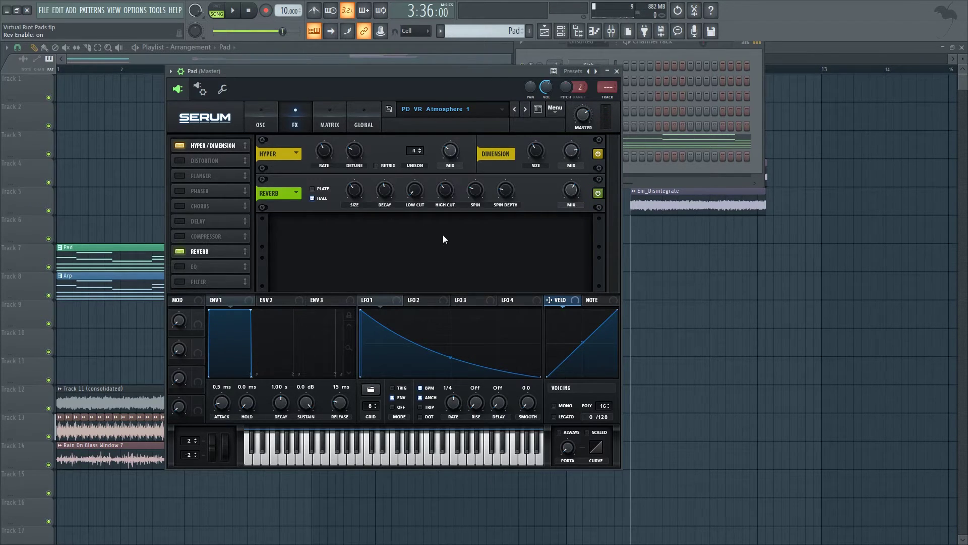
key("z")
left_click(384, 195)
left_click(359, 191)
left_click(617, 72)
Open the Pad channel in the piano roll with its full chord progression in view and the velocity lane collapsed.
right_click(593, 141)
left_click(613, 138)
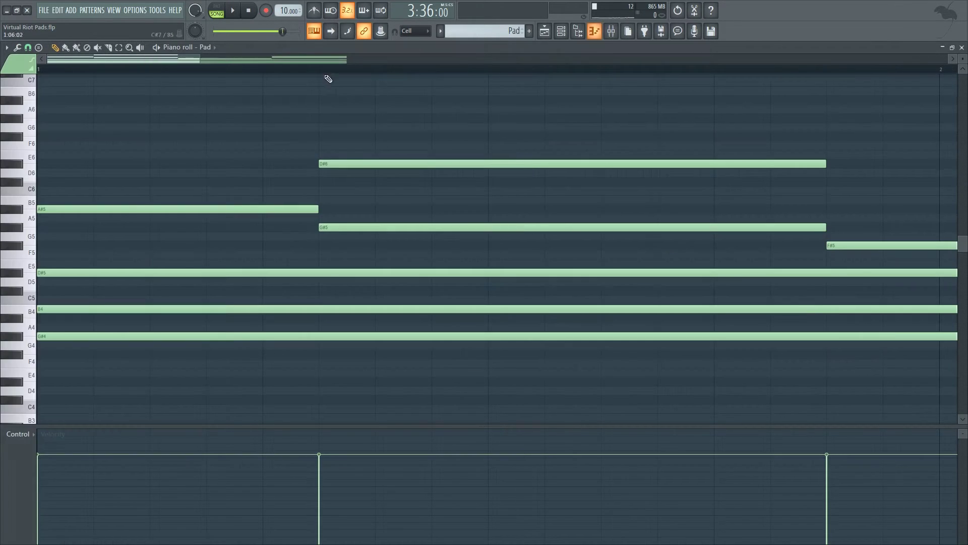
left_click_drag(200, 58, 616, 197)
left_click_drag(195, 421, 164, 534)
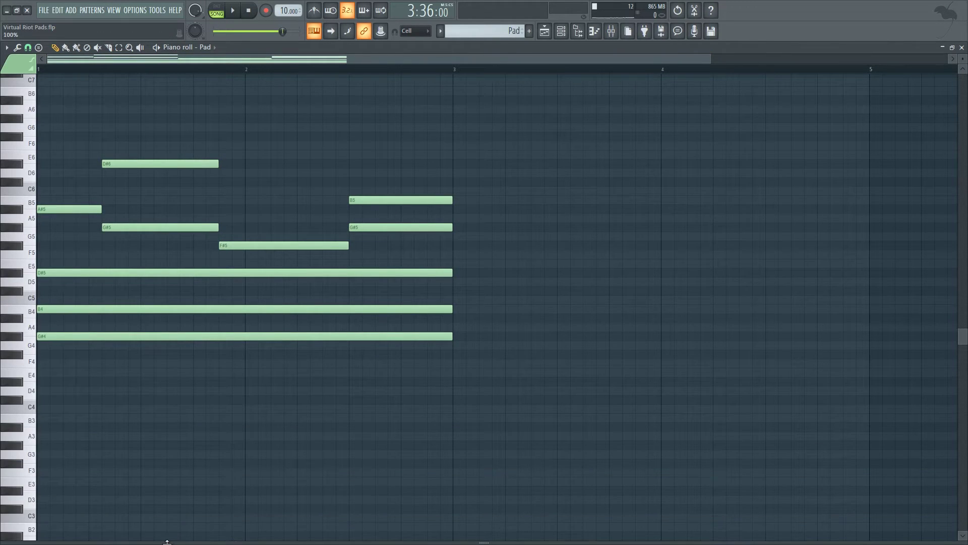
Audition the Pad's opening chord notes G#4, B4, D#5 and A#5 individually.
left_click(45, 337)
left_click(44, 309)
left_click(44, 274)
left_click(56, 211)
Play the Pad pattern from the start and at each chord change, then stop playback.
key("space")
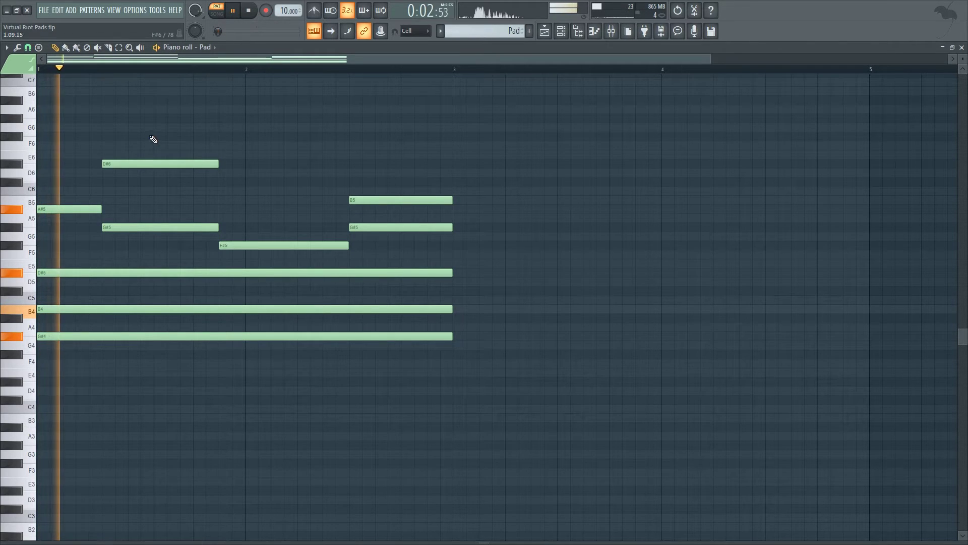
left_click(101, 67)
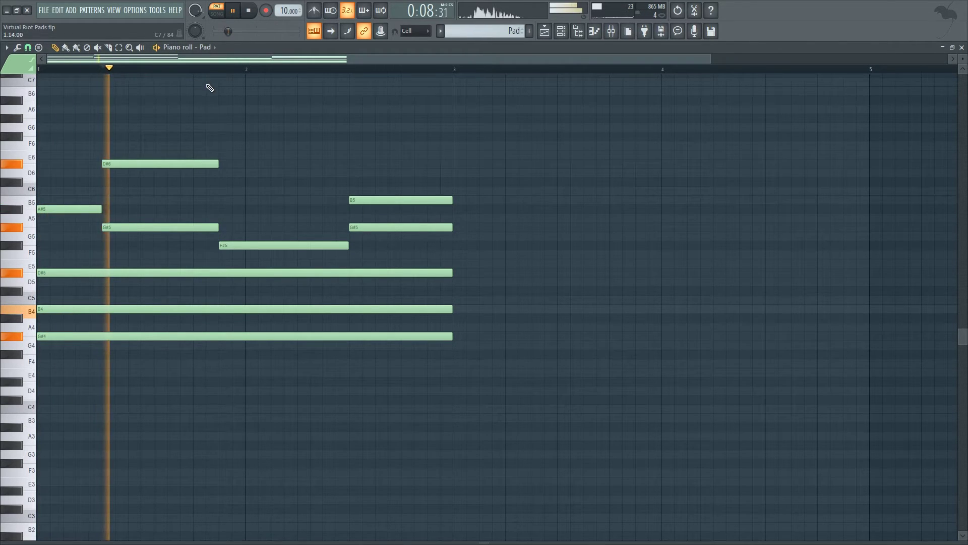
left_click(220, 68)
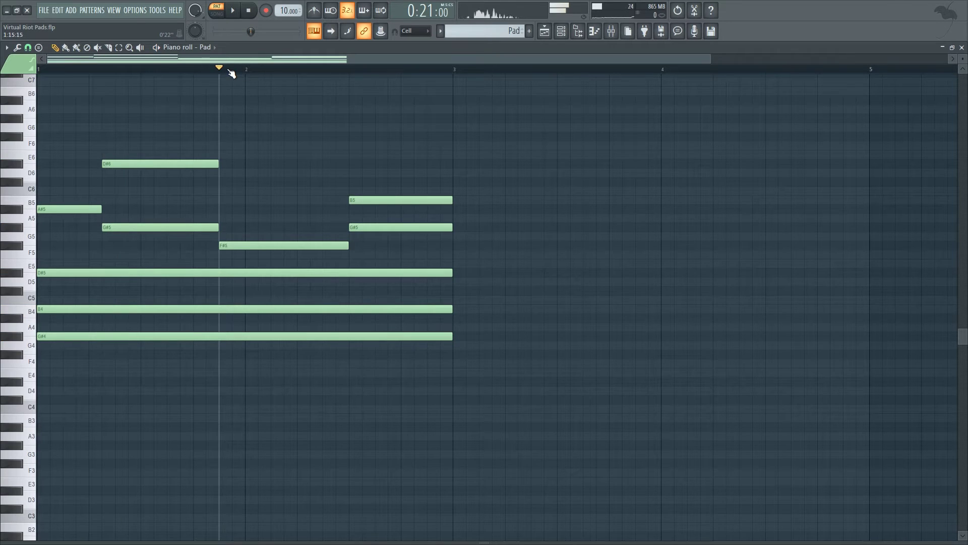
left_click(359, 69)
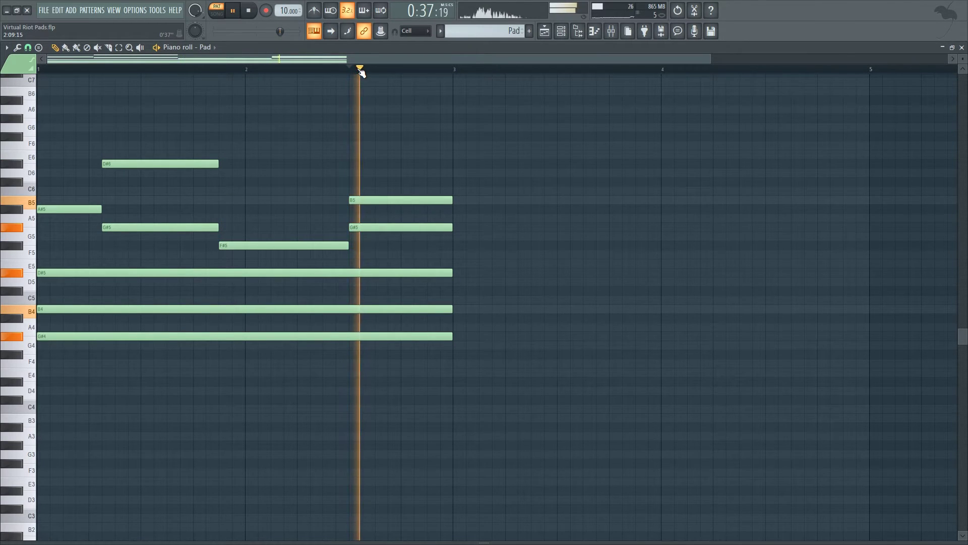
left_click(247, 13)
left_click(247, 13)
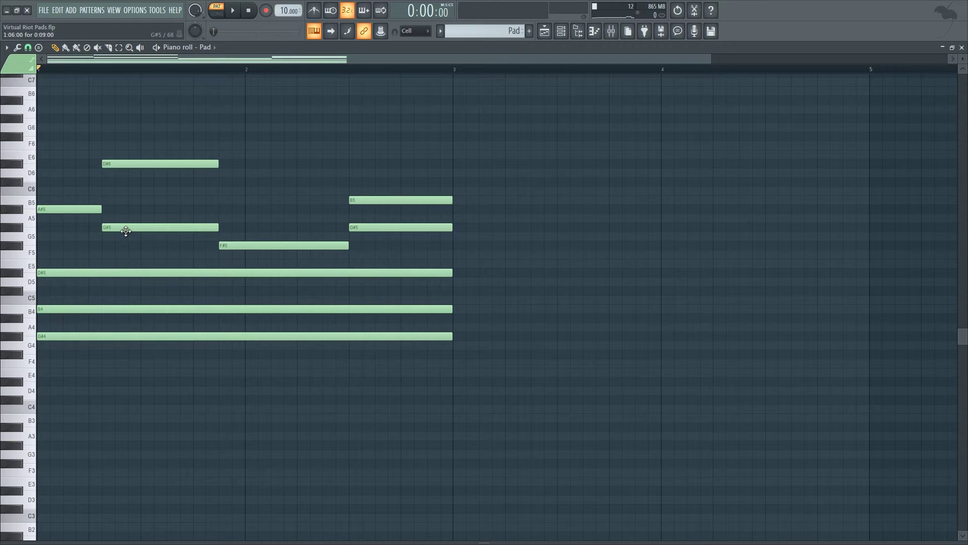
Audition the changing upper notes G#5, D#6, A#5 and F#5, then close the piano roll.
left_click(125, 227)
left_click(125, 165)
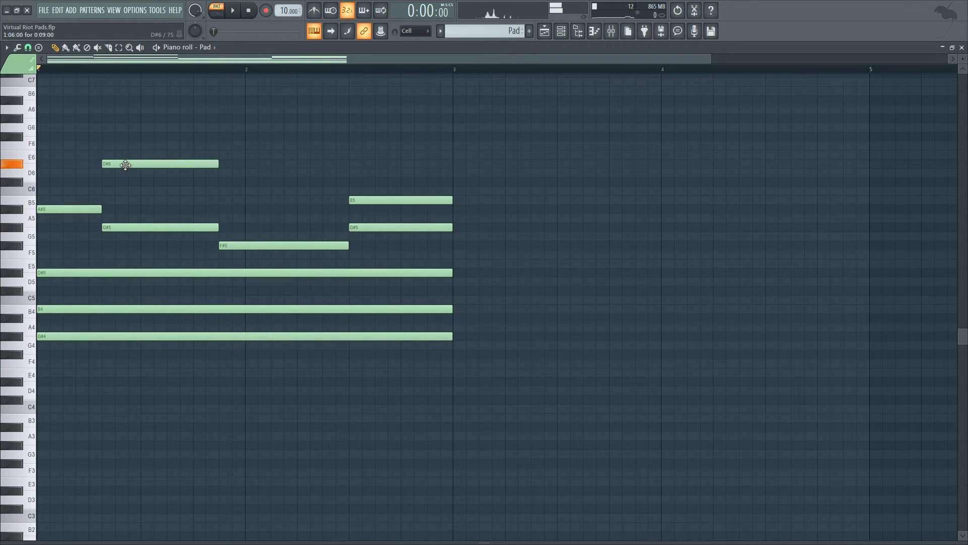
left_click(88, 212)
left_click(235, 247)
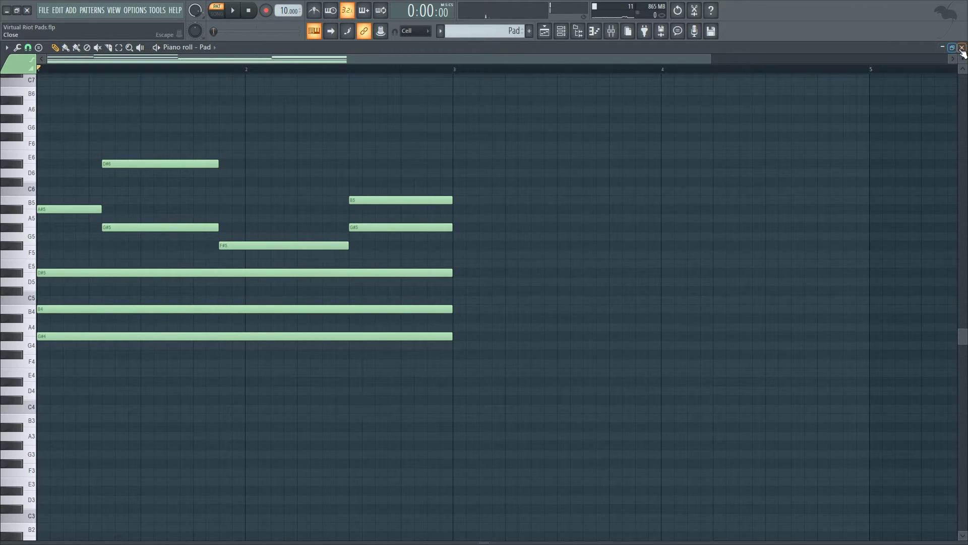
left_click(962, 48)
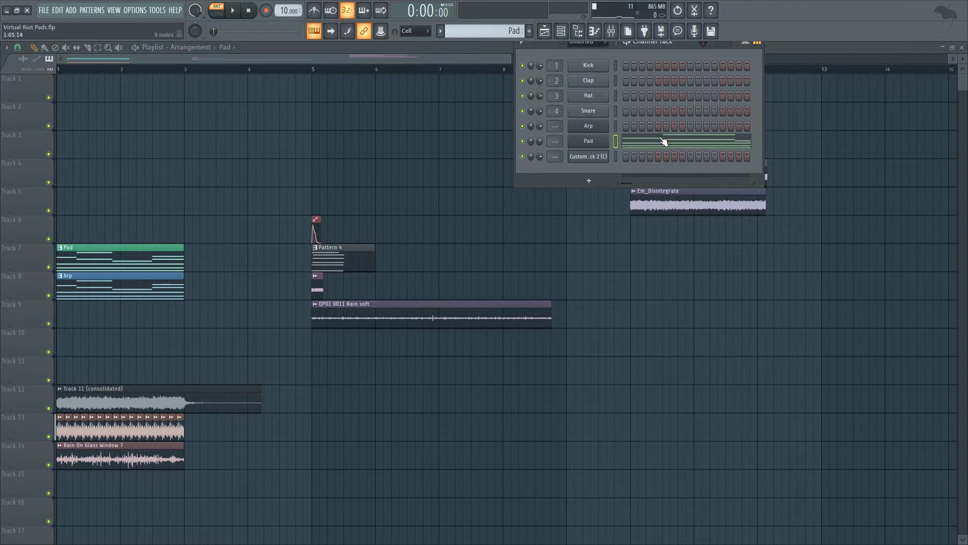
Select the Arp pattern and open the Arp channel's Serum synth.
scroll(516, 31, "down", 1)
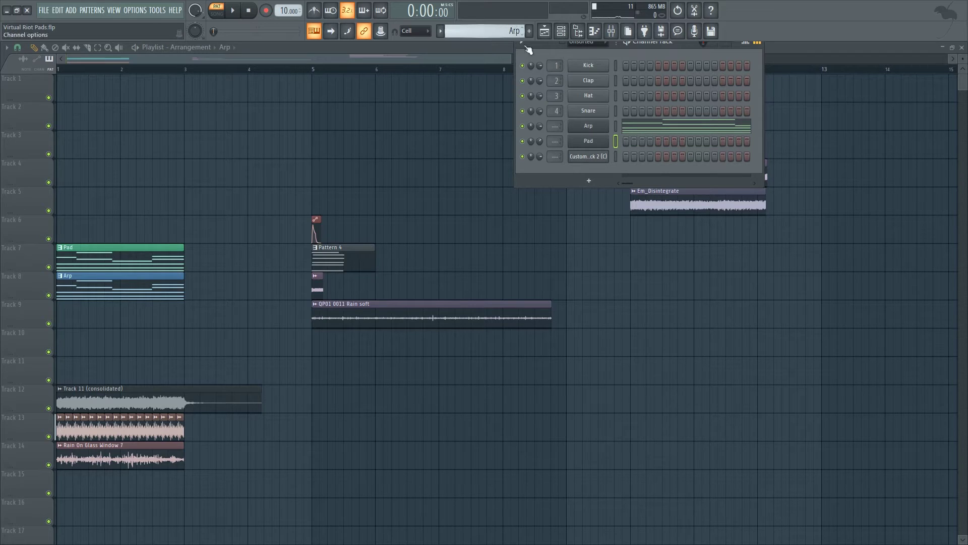
left_click(594, 126)
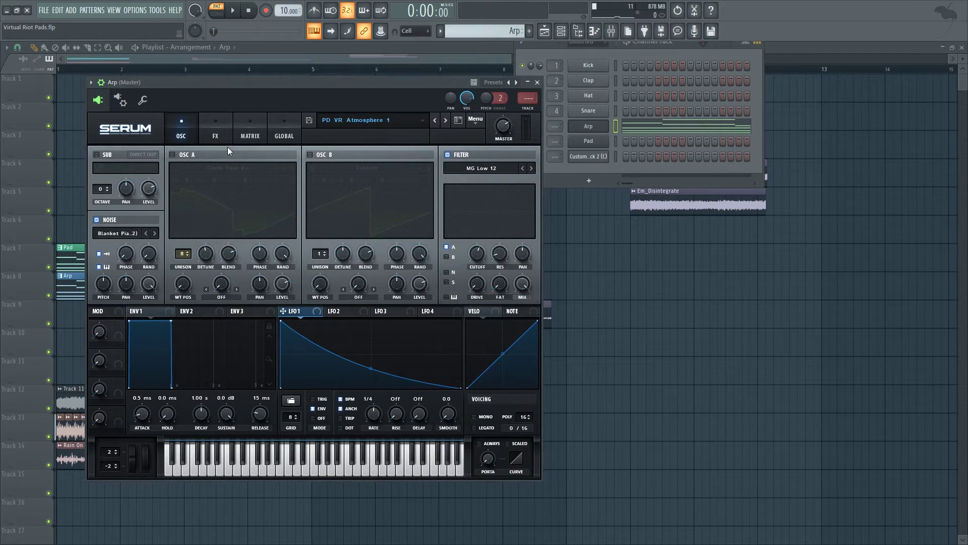
Turn off the Arp synth's distortion, delay, reverb and EQ effects and return to its oscillators to audition the dry C5 note.
left_click(210, 126)
left_click(104, 170)
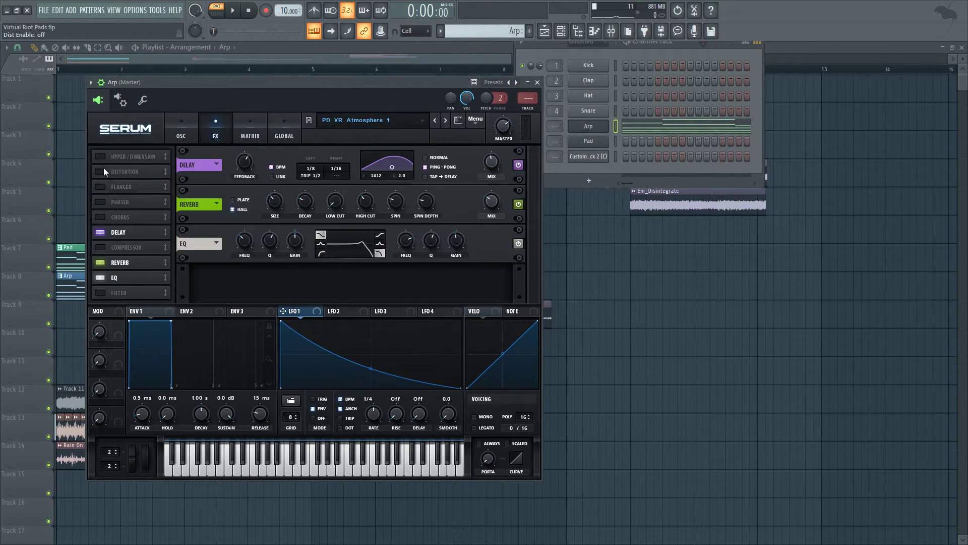
left_click(100, 232)
left_click(101, 263)
left_click(101, 277)
left_click(184, 128)
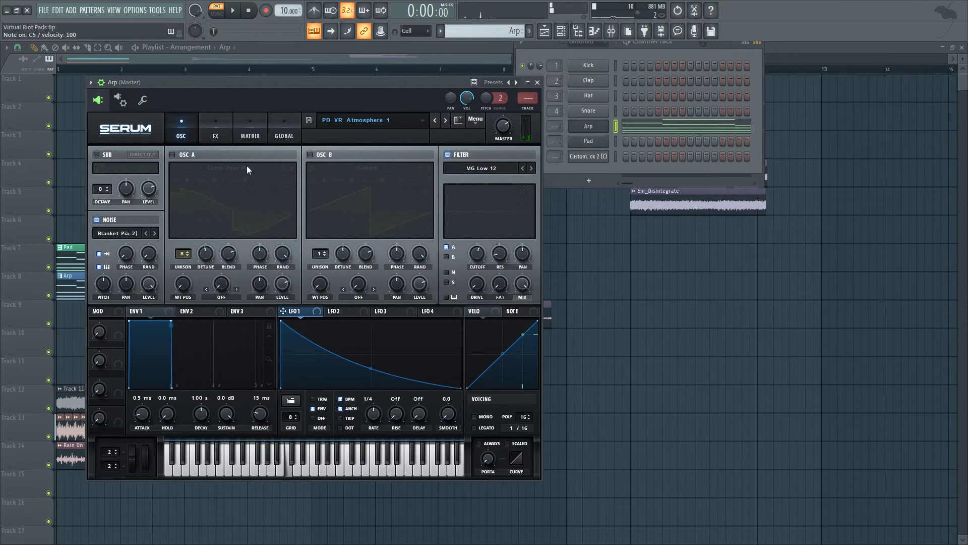
Re-enable distortion, delay, reverb and EQ in the Arp synth and audition C5 with the effects on.
left_click(214, 135)
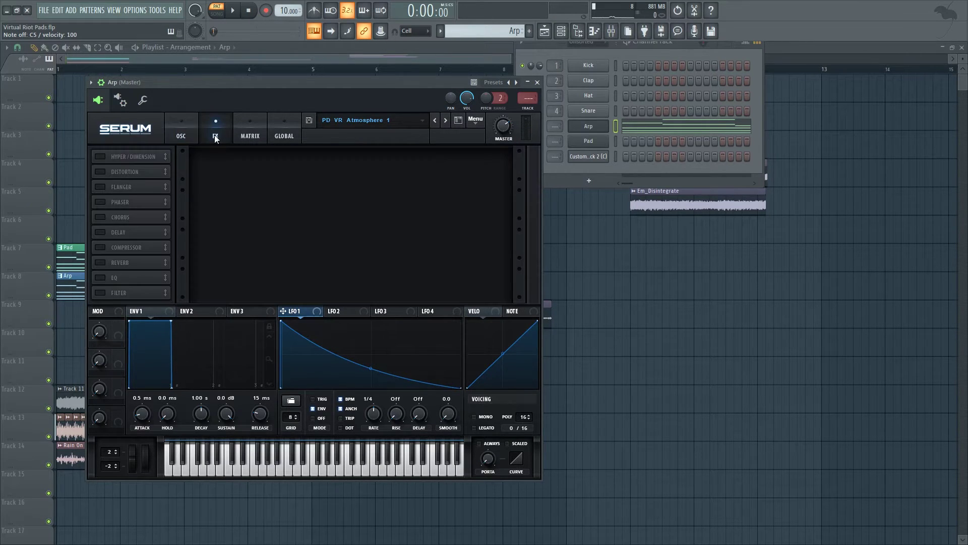
left_click(101, 171)
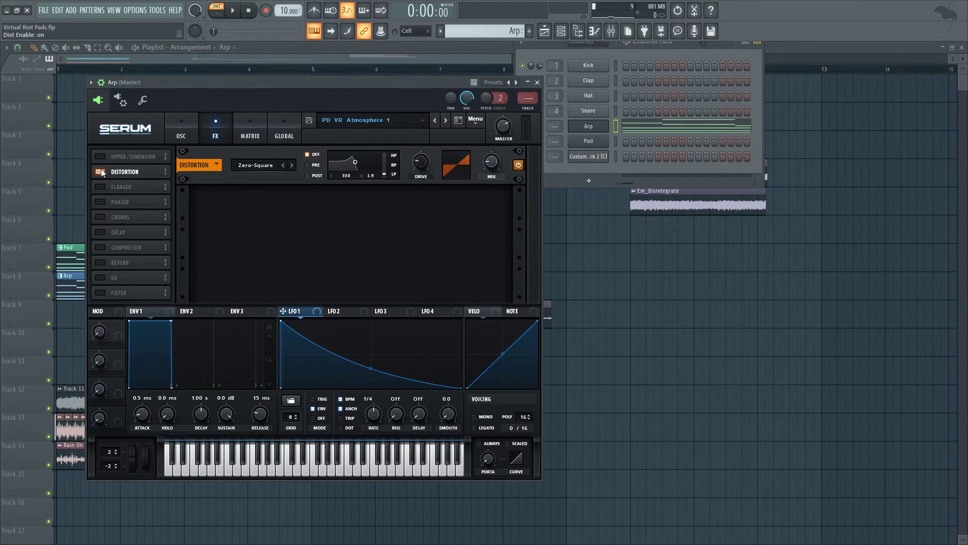
left_click(100, 232)
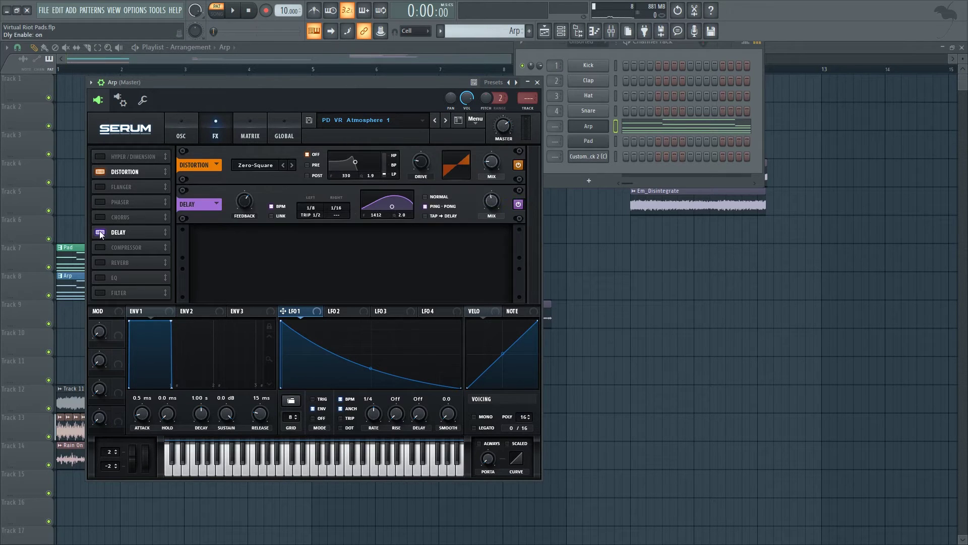
left_click(100, 262)
left_click(100, 278)
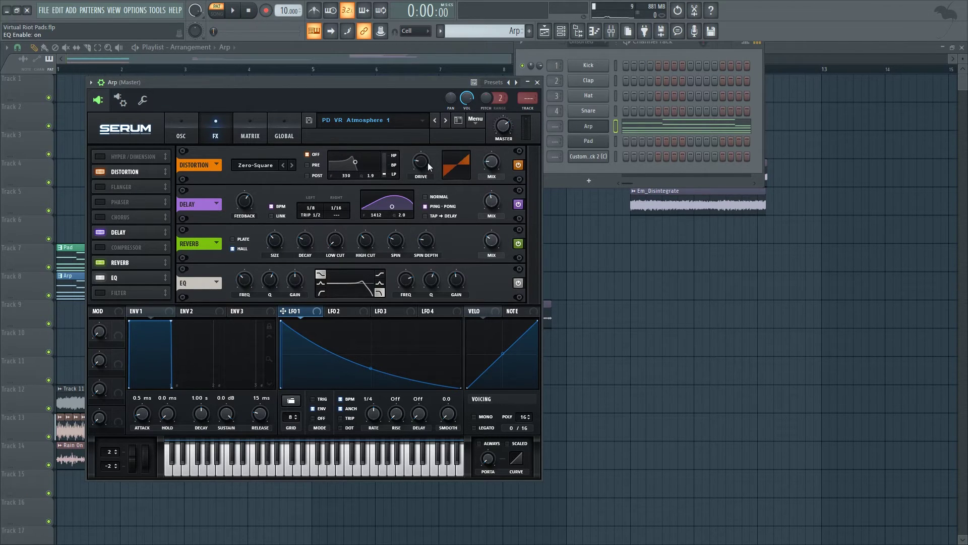
key("z")
left_click(177, 135)
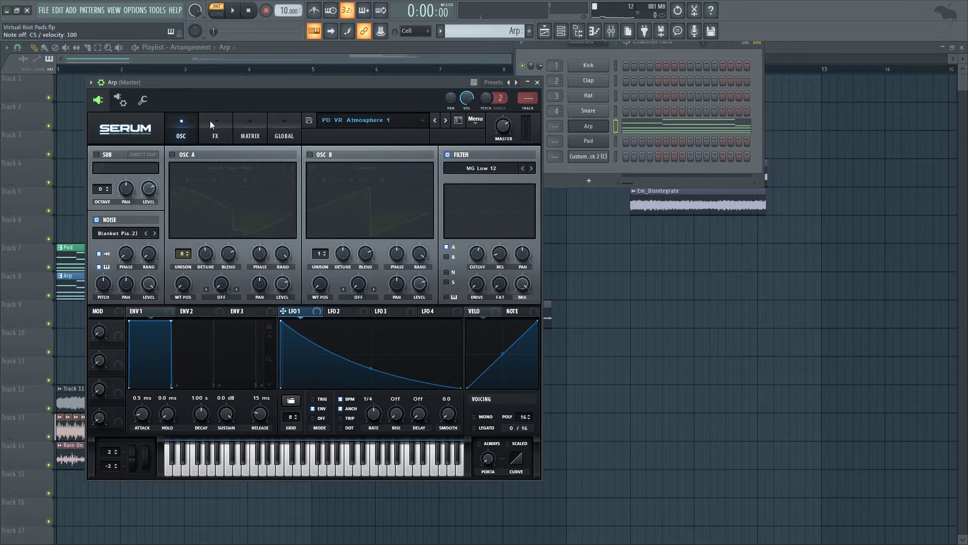
Check the Arp channel's arpeggiator settings and open its piano roll.
left_click(143, 102)
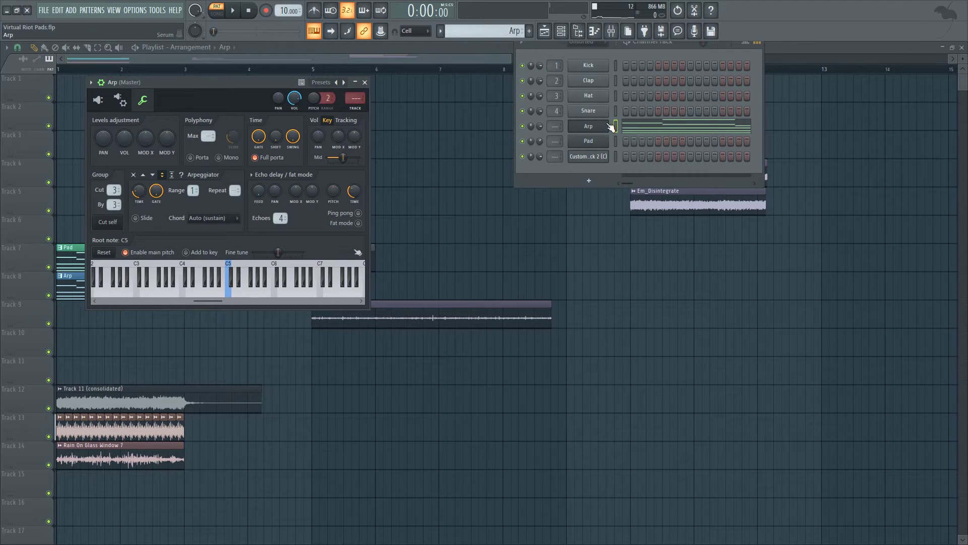
left_click(611, 127)
right_click(613, 130)
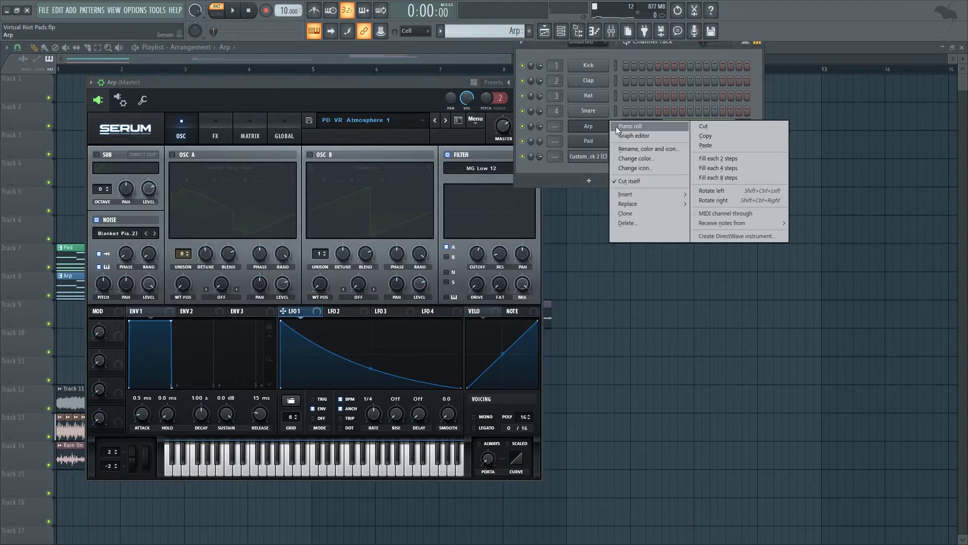
left_click(630, 126)
left_click_drag(482, 31, 481, 26)
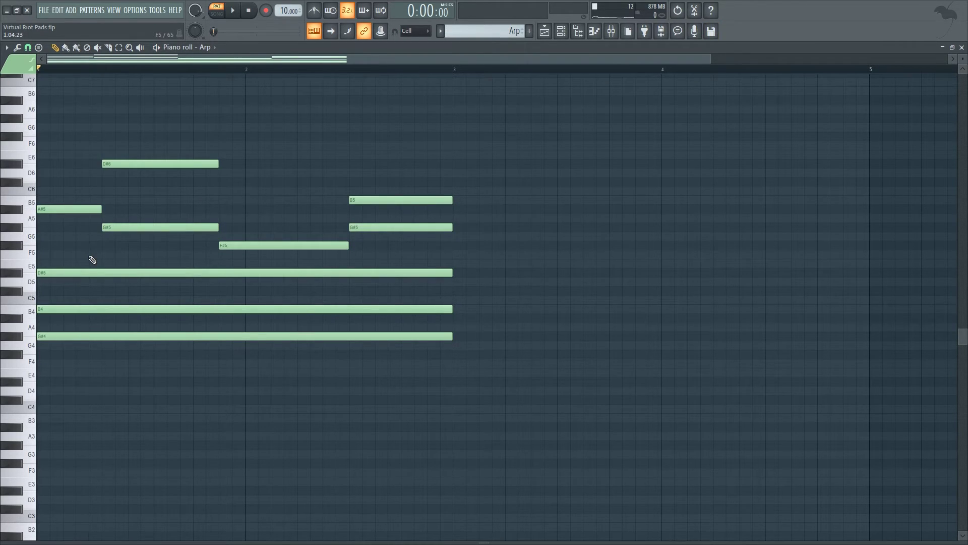
Play the Arp pattern from the start and from its first chord change, and stop playback.
key("space")
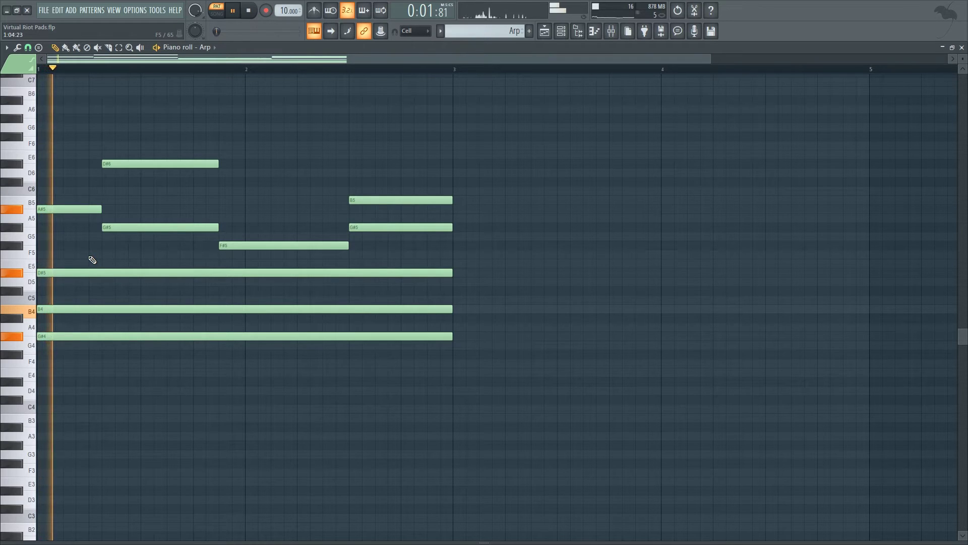
left_click(103, 69)
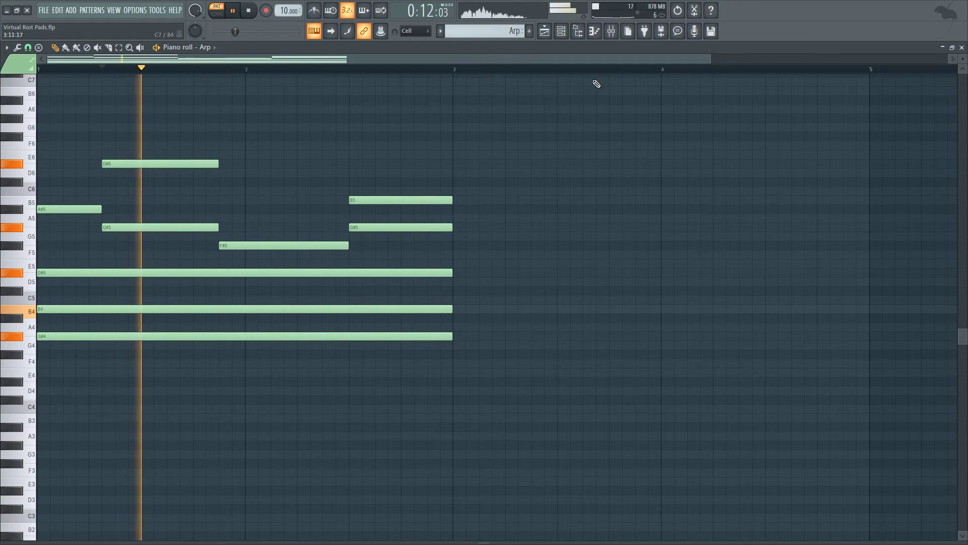
key("space")
Leave the piano roll to review the Arp synth's effects chain, and return to the playlist.
left_click(963, 47)
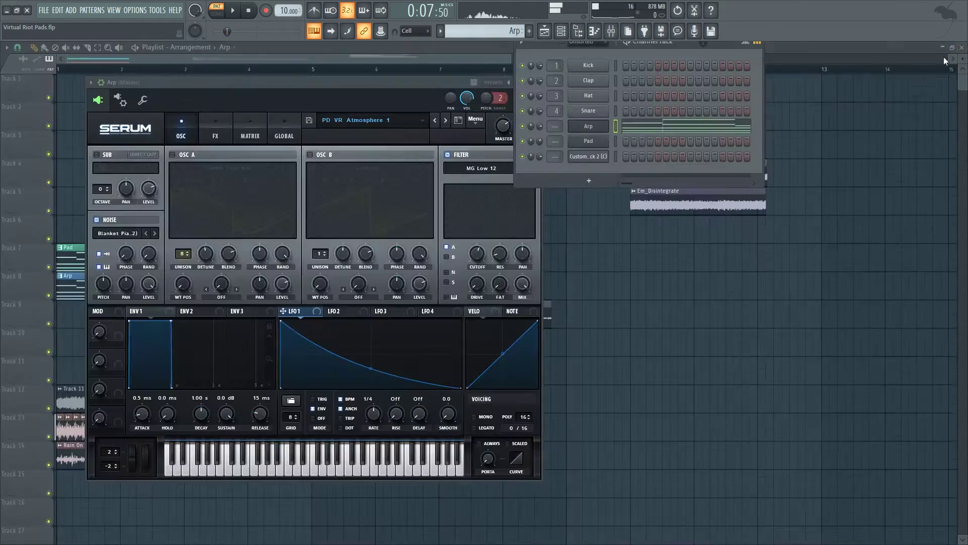
left_click(211, 126)
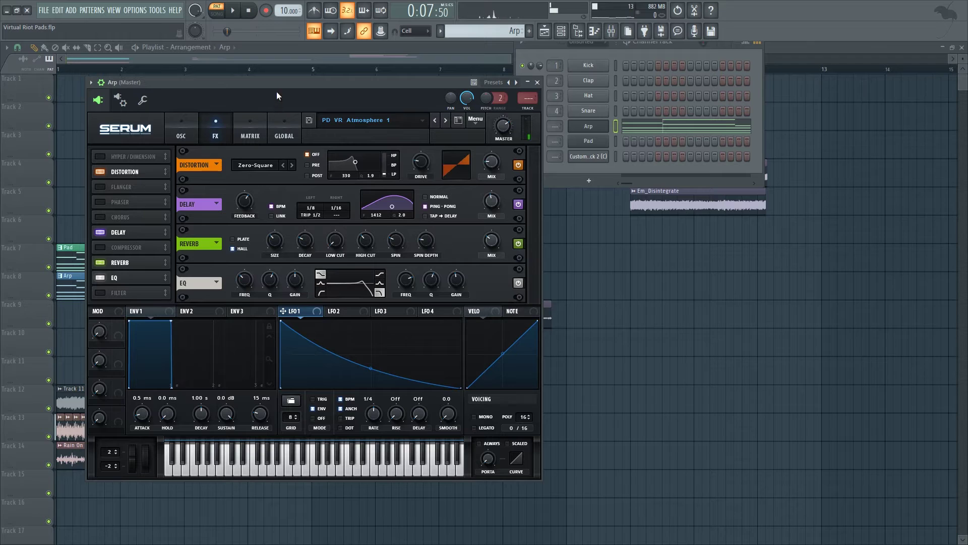
left_click(265, 59)
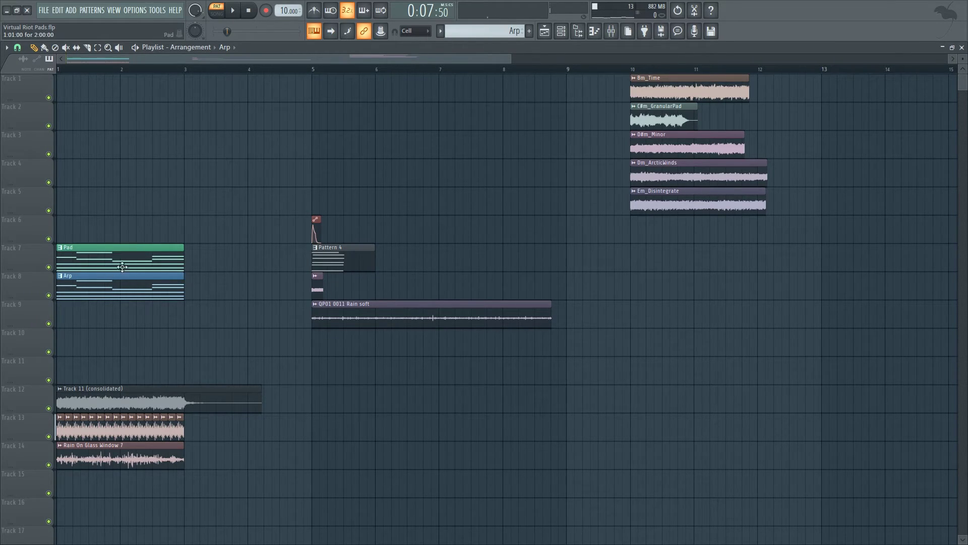
Solo the playlist track holding the Track 11 (consolidated) clip, play it in song mode and stop.
left_click(90, 397)
right_click(49, 408)
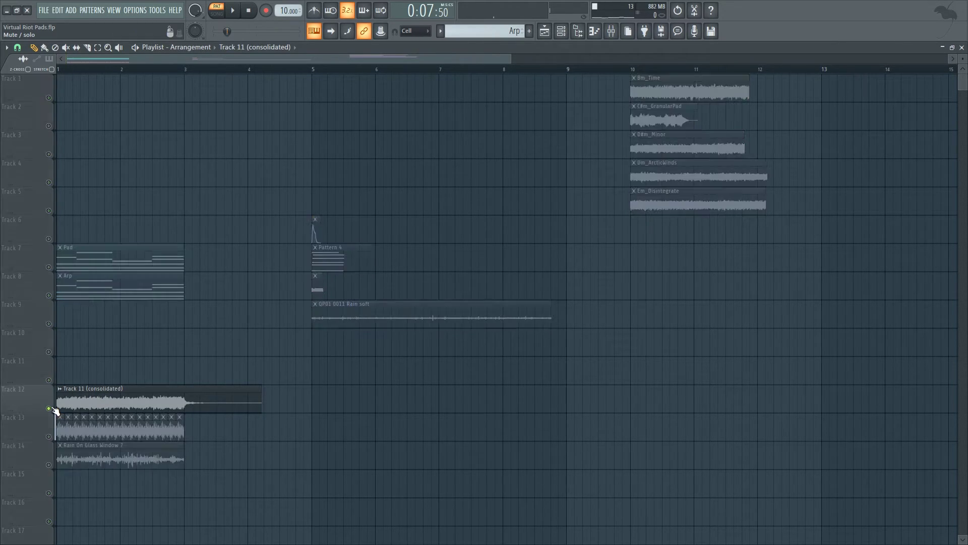
key("space")
key("l")
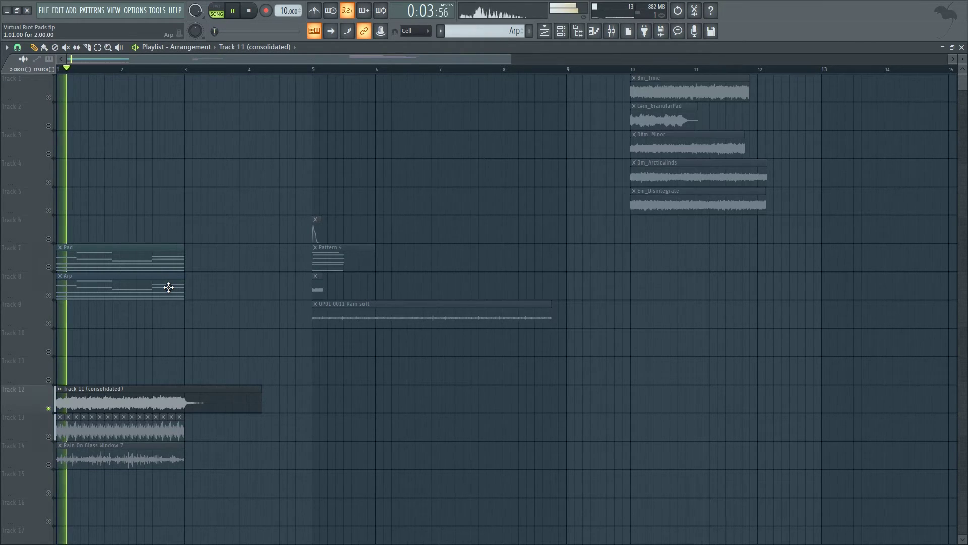
key("space")
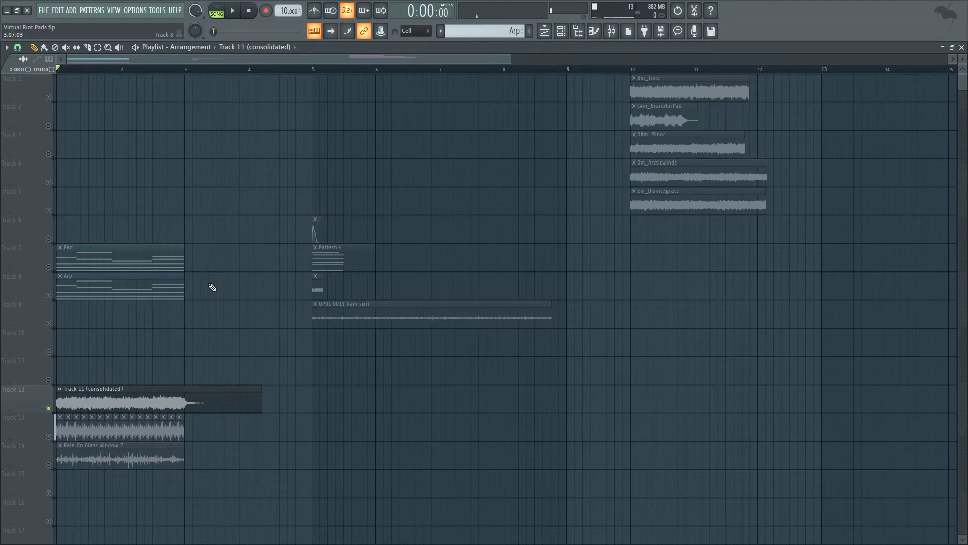
Route the Track 11 (consolidated) channel to mixer track 10, Short Reverb.
left_click(611, 36)
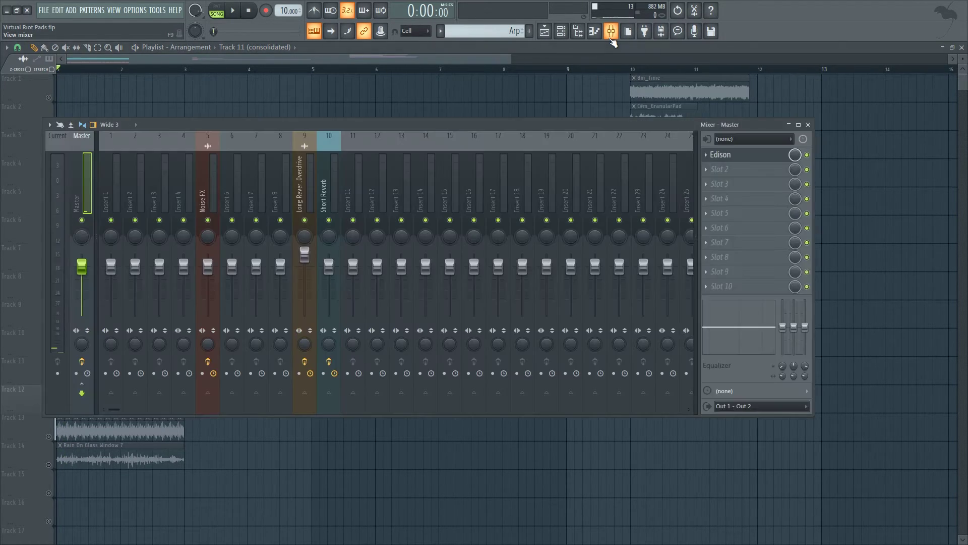
left_click(564, 35)
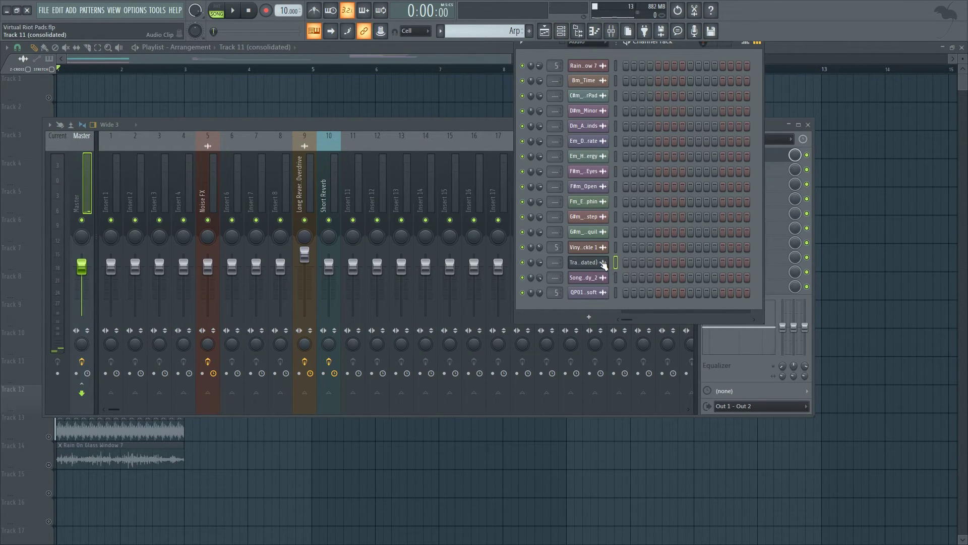
mouse_move(553, 260)
left_mouse_down()
mouse_move(553, 250)
mouse_move(546, 265)
left_mouse_up()
left_click(353, 123)
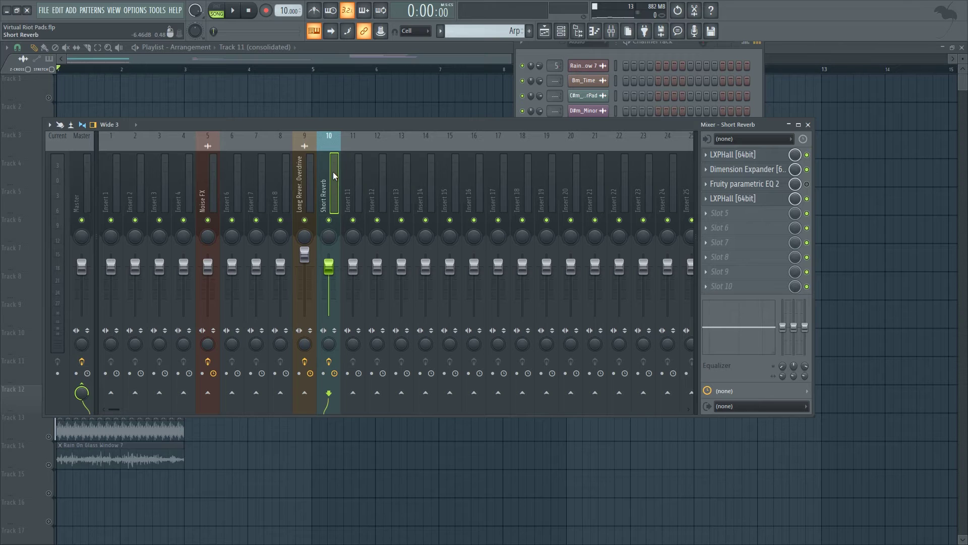
Inspect the Short Reverb mixer track's Dimension Expander and the settings of its two LXPHall reverbs.
left_click(731, 154)
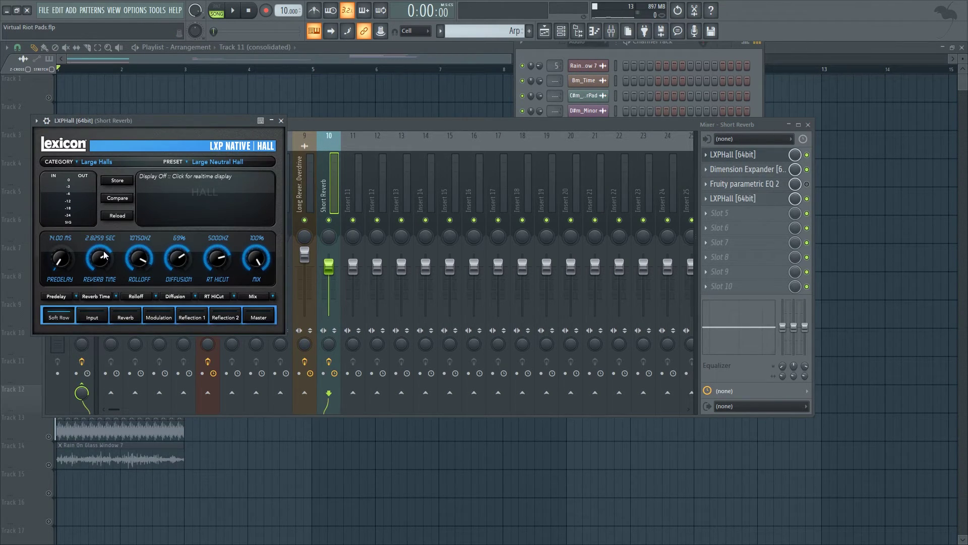
left_click(281, 121)
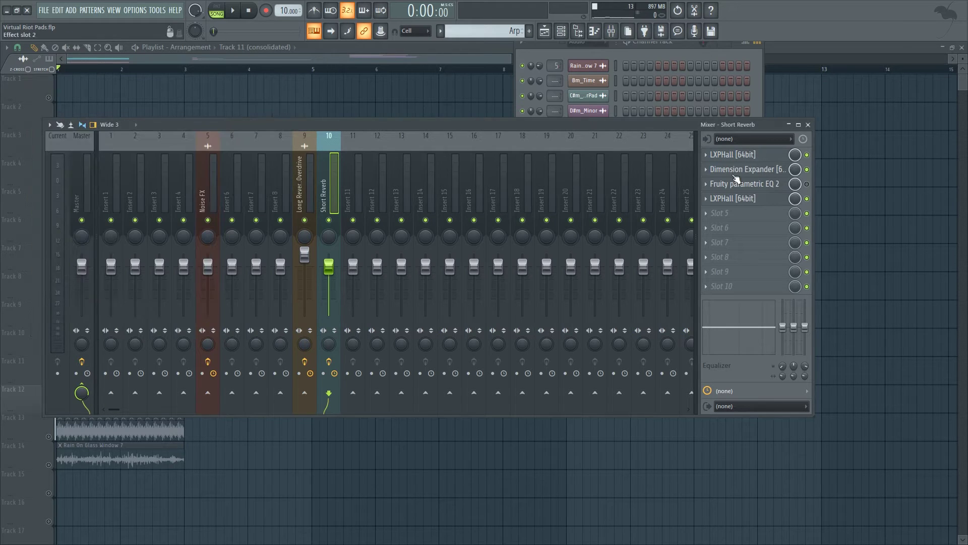
left_click(777, 171)
left_click(779, 173)
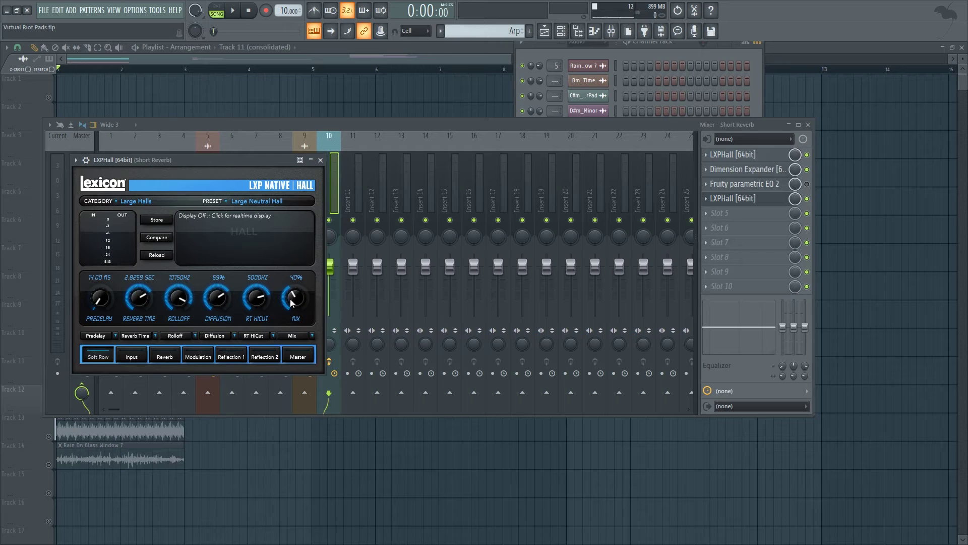
left_click(320, 160)
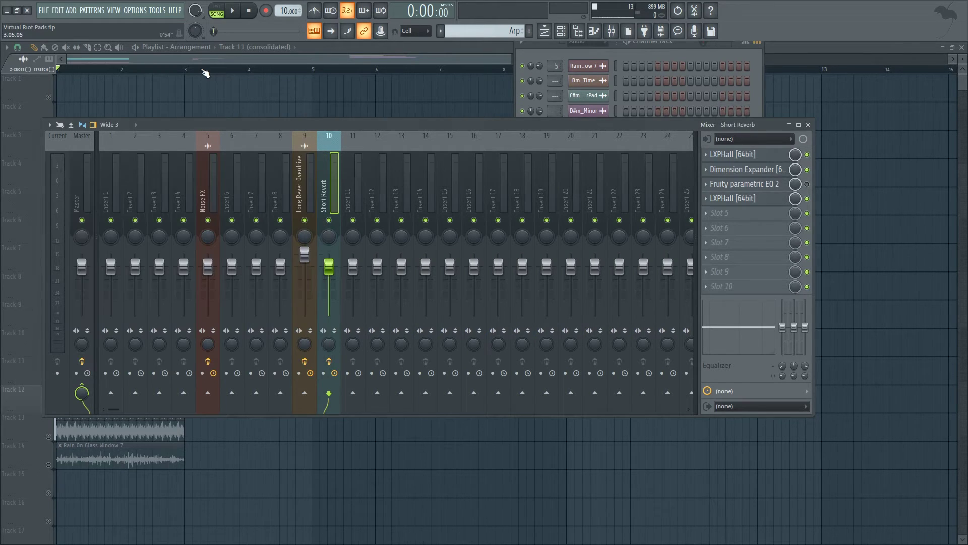
Hide the mixer, play the soloed consolidated clip through Short Reverb and stop playback.
left_click(203, 69)
key("space")
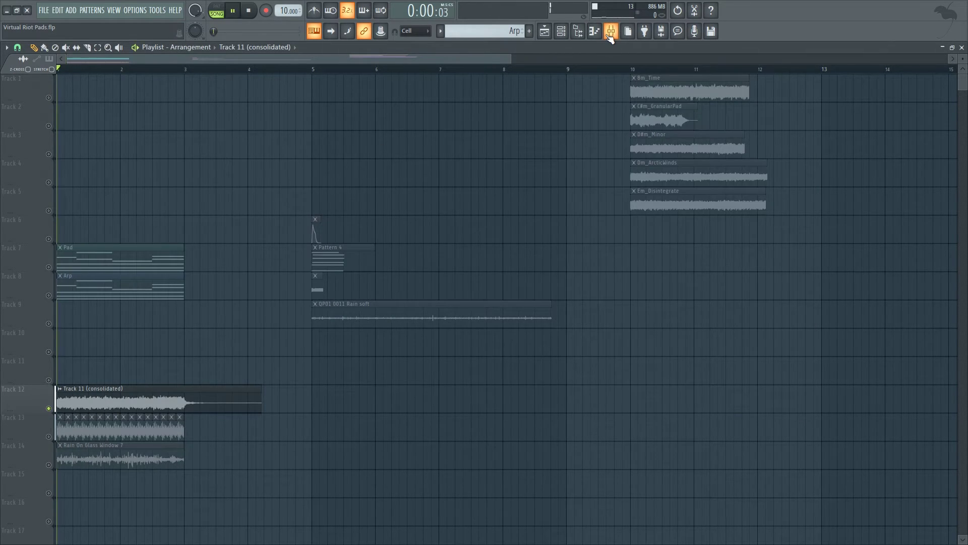
key("space")
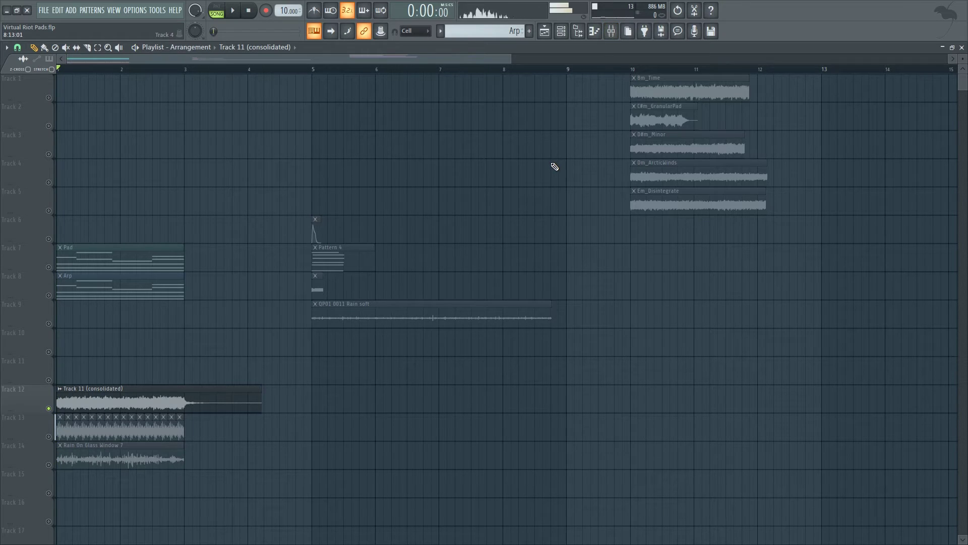
Inspect the Fruity parametric EQ 2 curve on the Short Reverb track, and close the EQ and mixer.
left_click(612, 36)
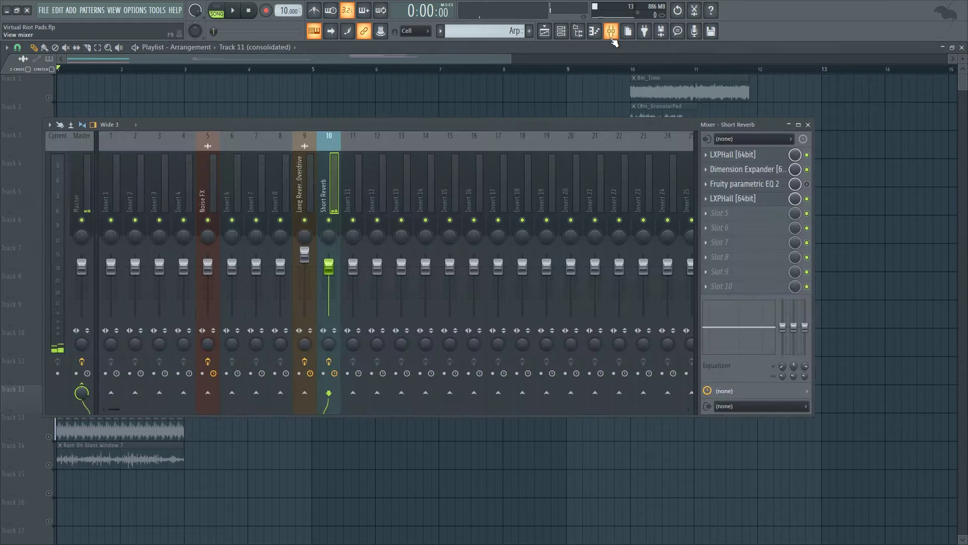
left_click(786, 185)
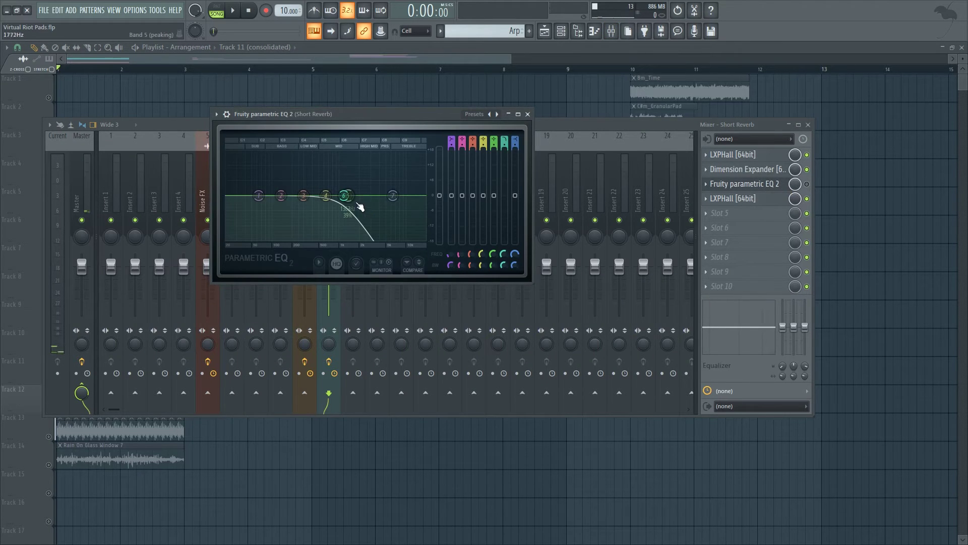
left_click_drag(423, 112, 430, 118)
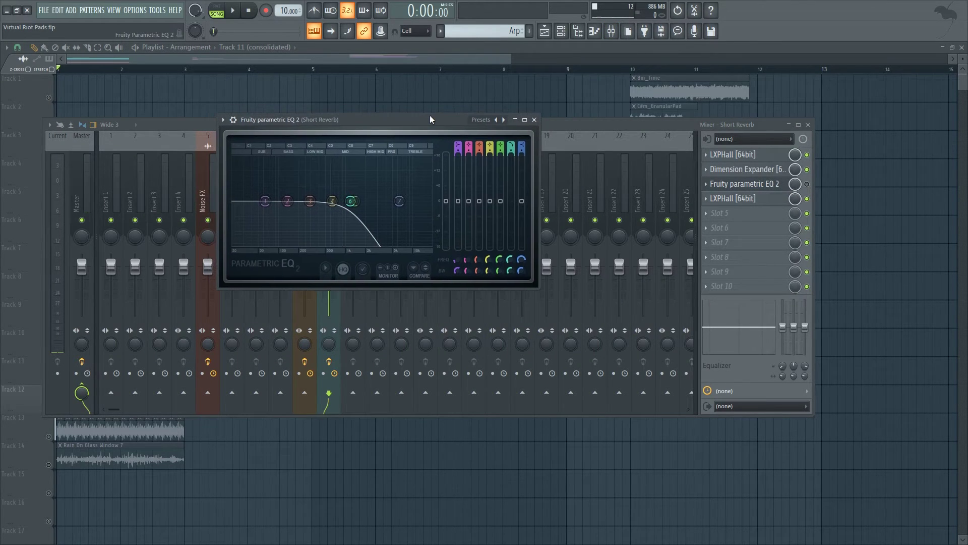
left_click(534, 120)
key("F9")
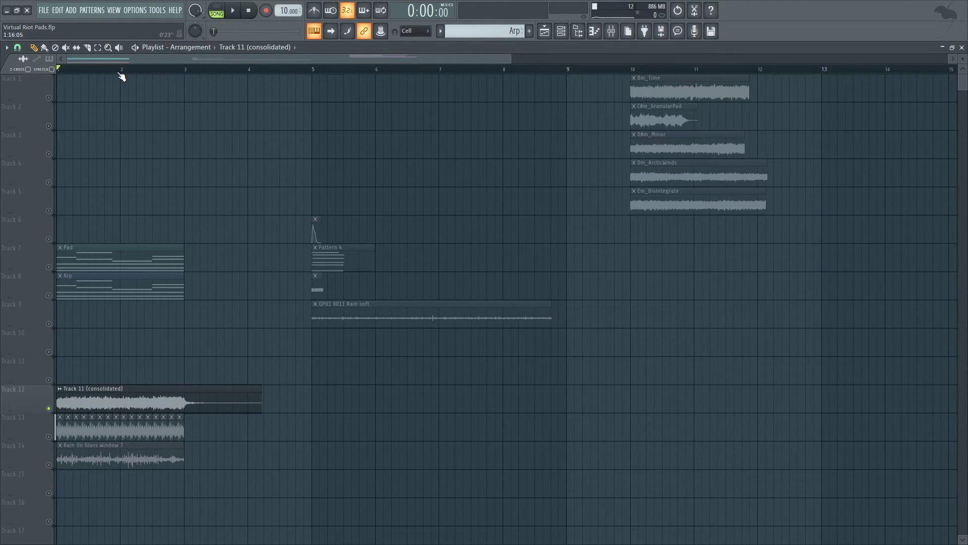
Play the soloed consolidated clip from the start and from the middle of bar 1, and stop playback.
key("space")
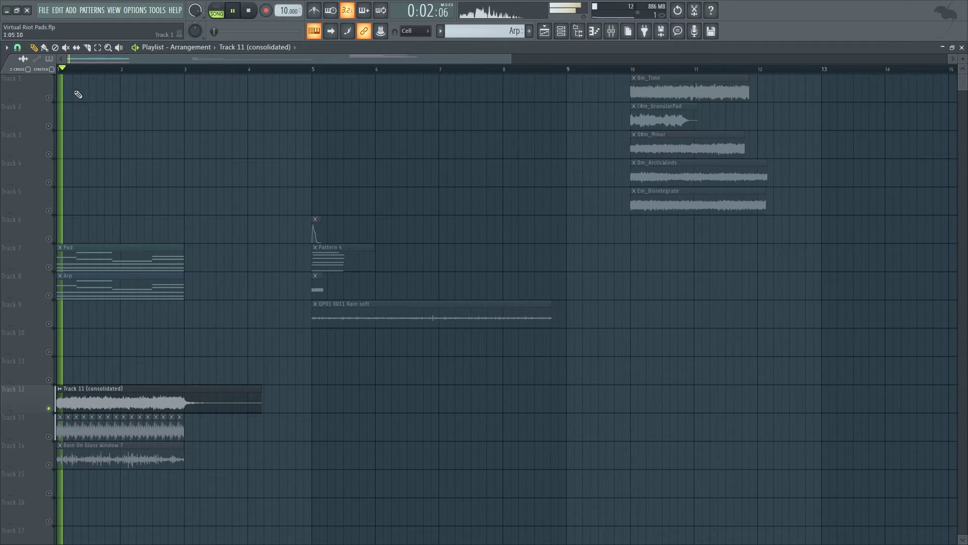
left_click(92, 69)
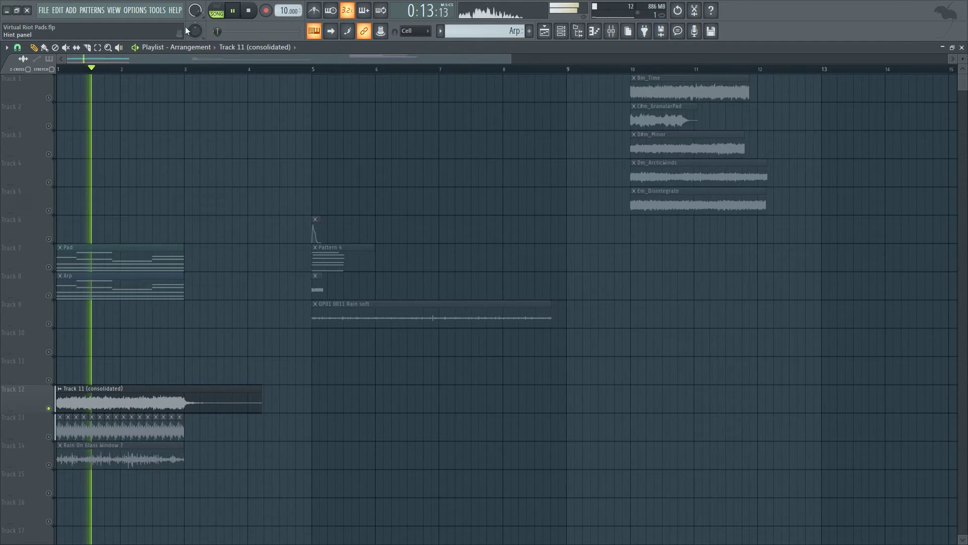
left_click(249, 12)
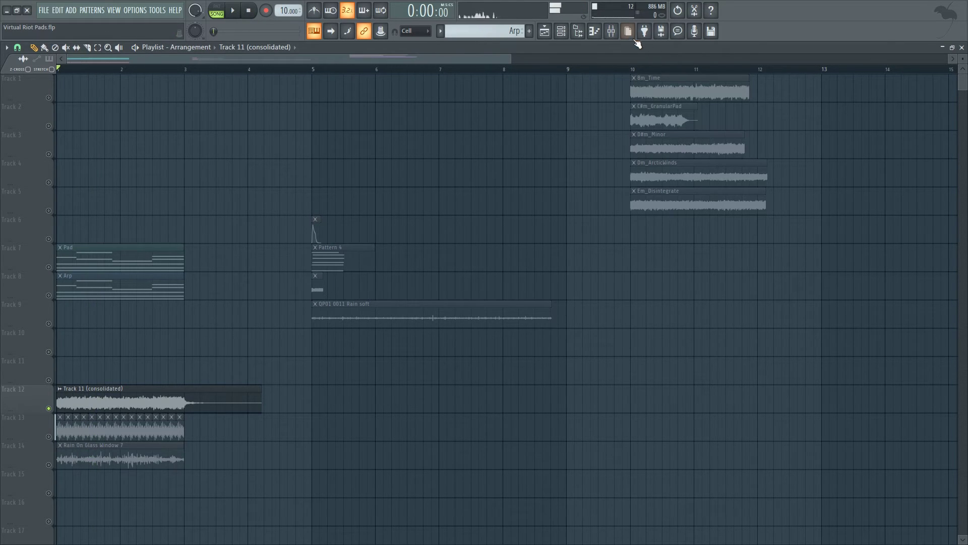
Route the Track 11 (consolidated) channel to mixer track 9 and select that Long Reverb & Overdrive track.
left_click(611, 31)
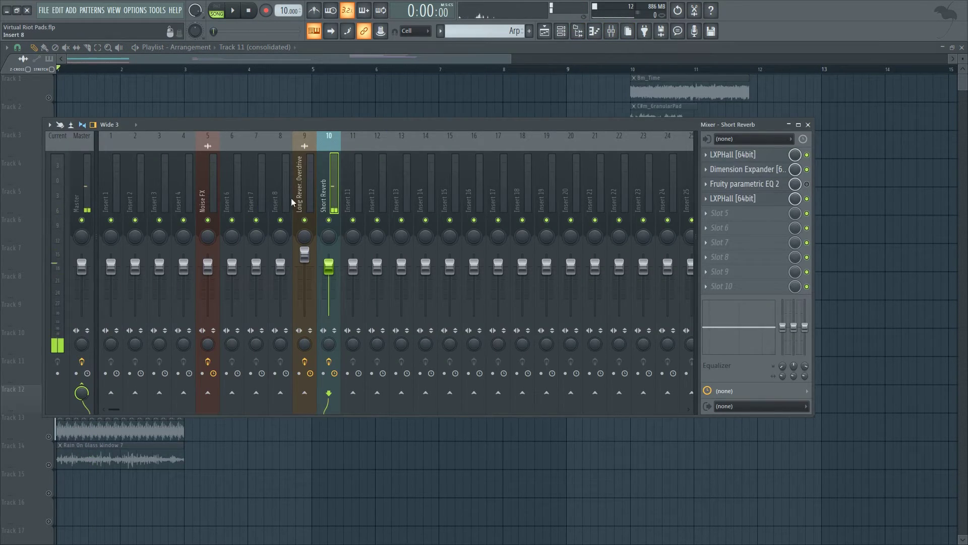
left_click(561, 31)
scroll(555, 262, "down", 1)
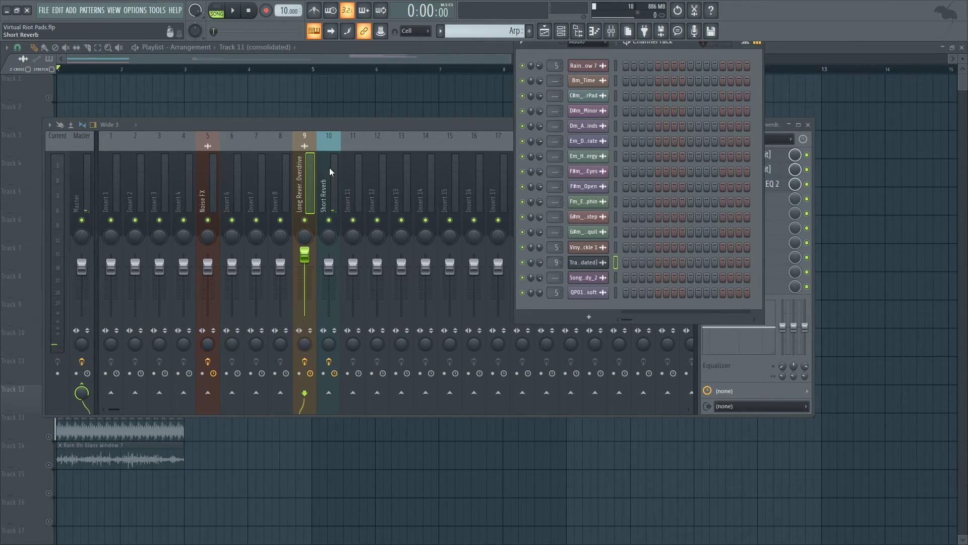
left_click(310, 165)
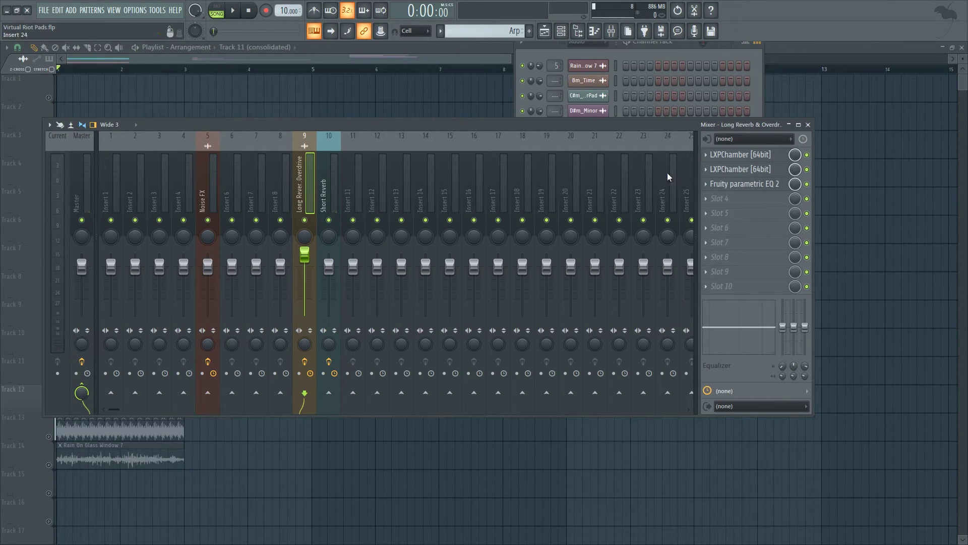
Inspect the settings of the two LXPChamber reverbs and the Fruity parametric EQ 2 curve on Long Reverb & Overdrive, and close the plugins.
left_click(741, 154)
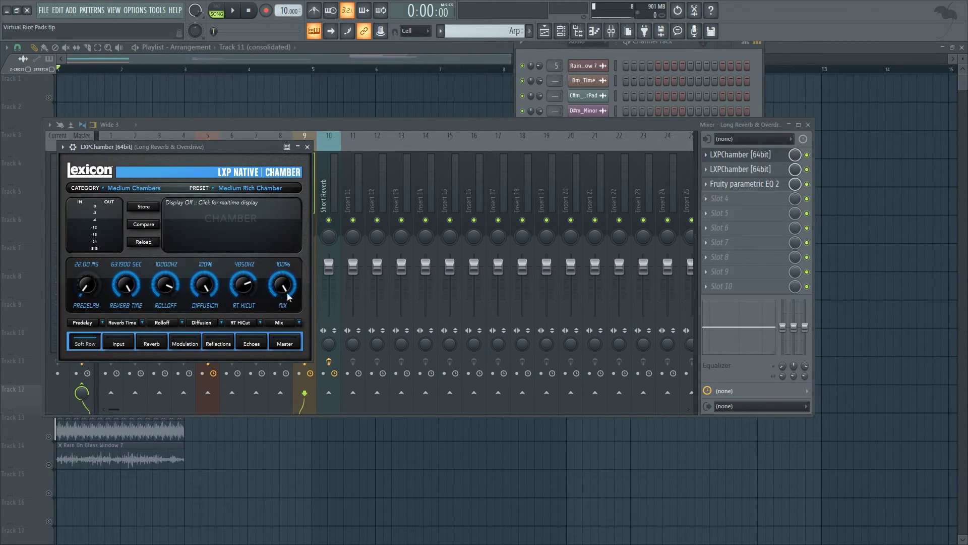
left_click(735, 170)
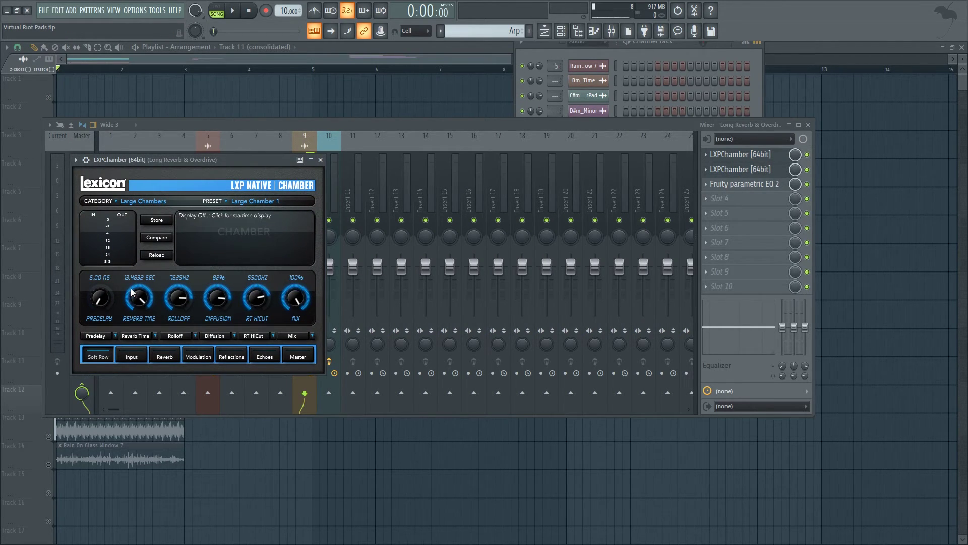
left_click(320, 160)
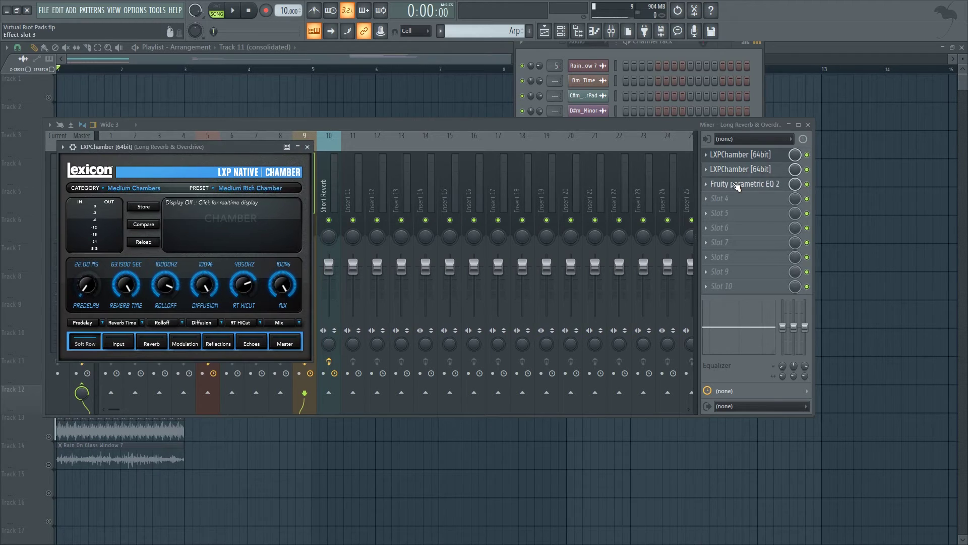
left_click(742, 184)
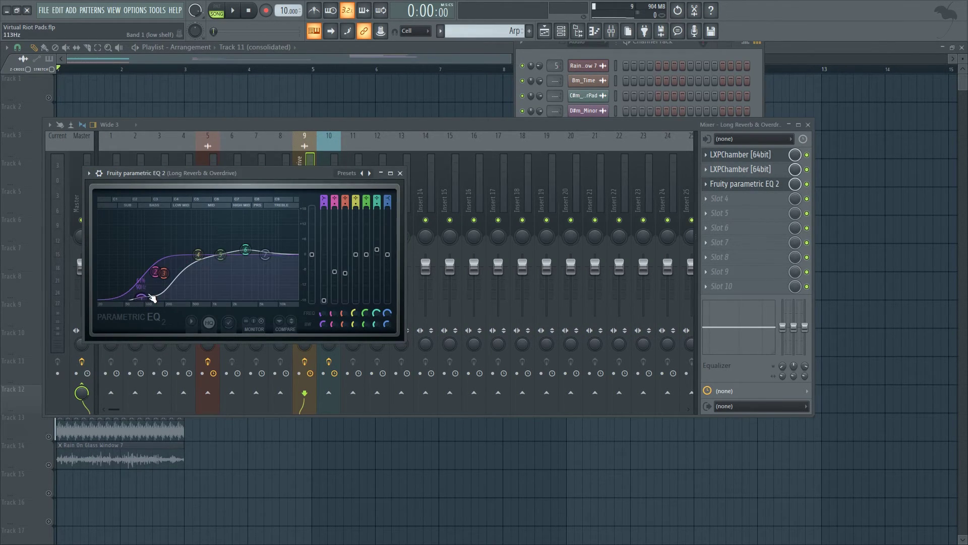
left_click(400, 173)
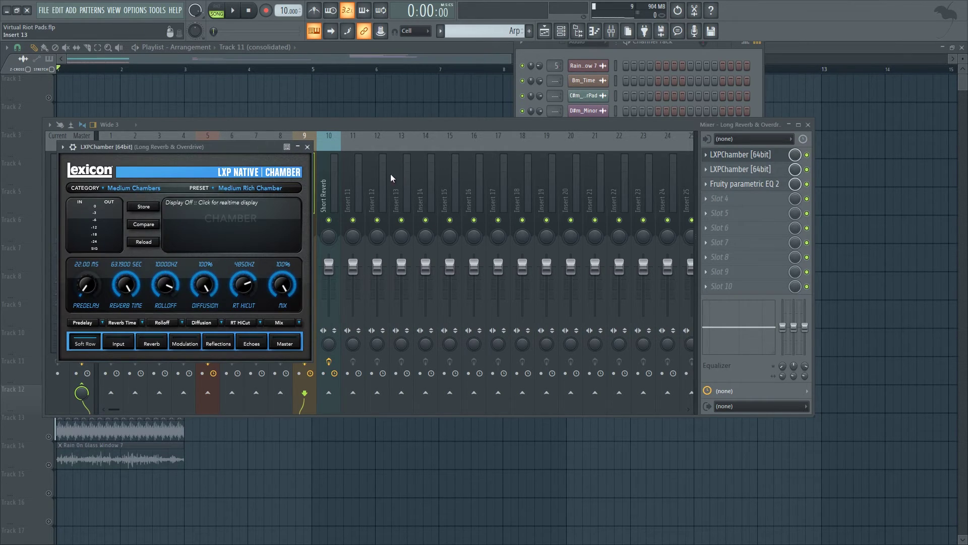
left_click(307, 147)
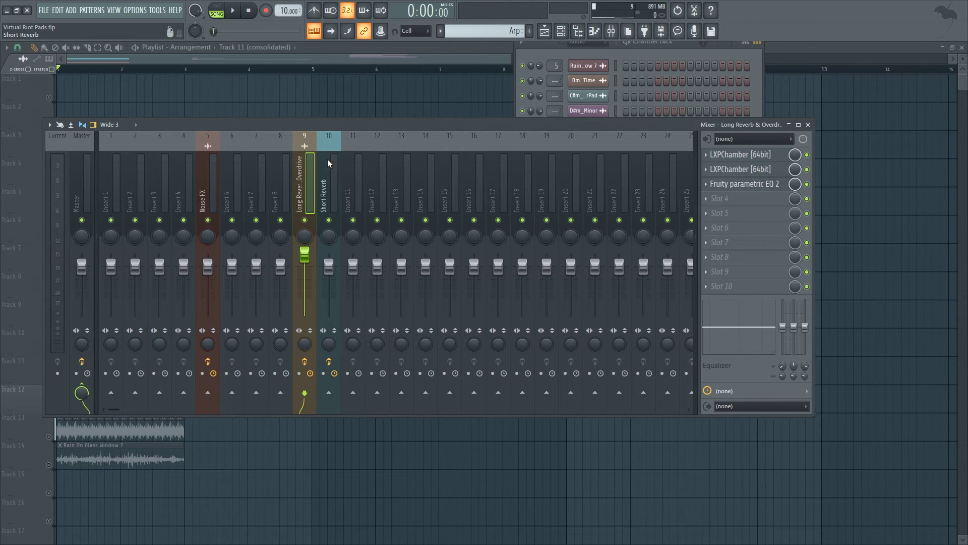
Play the soloed consolidated clip through Long Reverb & Overdrive, stop it, and mute that mixer track to silence the reverb tail.
key("F9")
key("space")
left_click(611, 30)
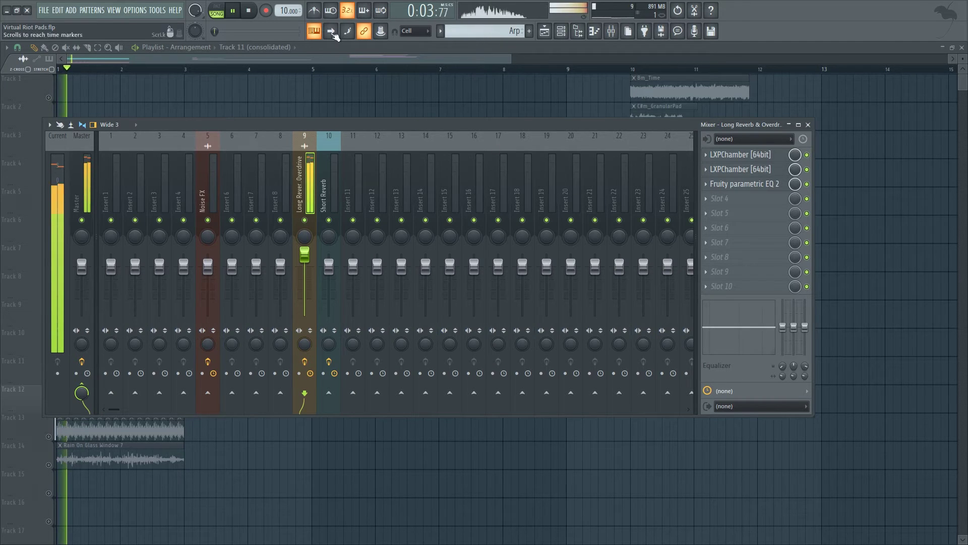
left_click(248, 10)
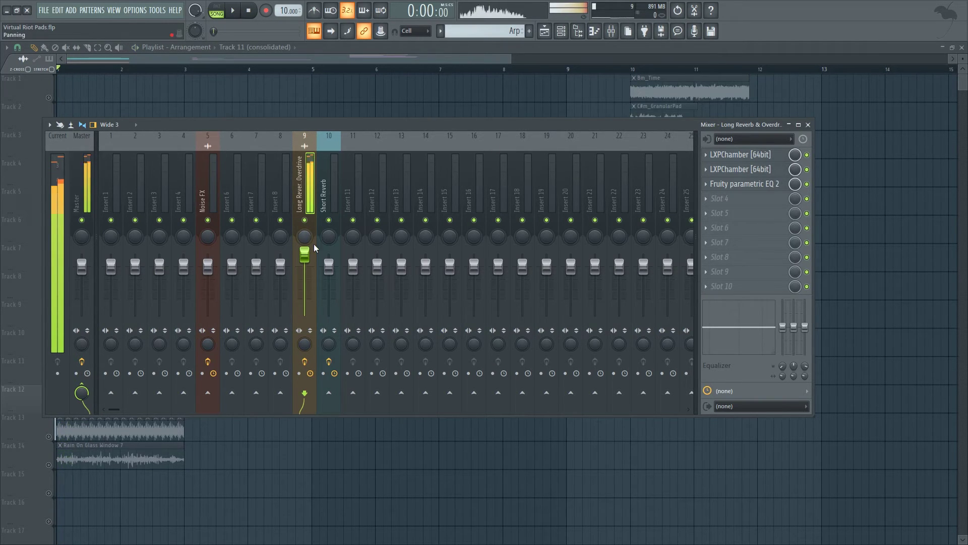
left_click(305, 221)
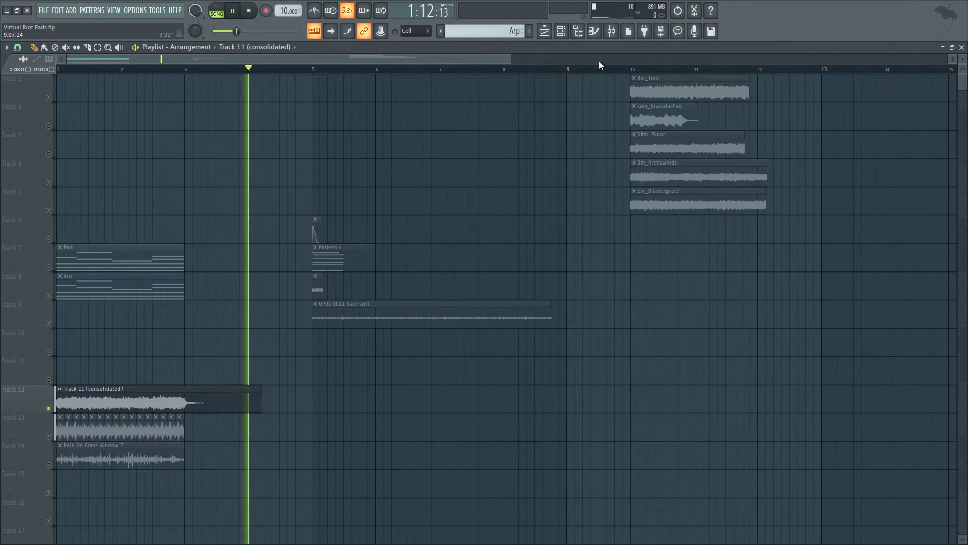
key("space")
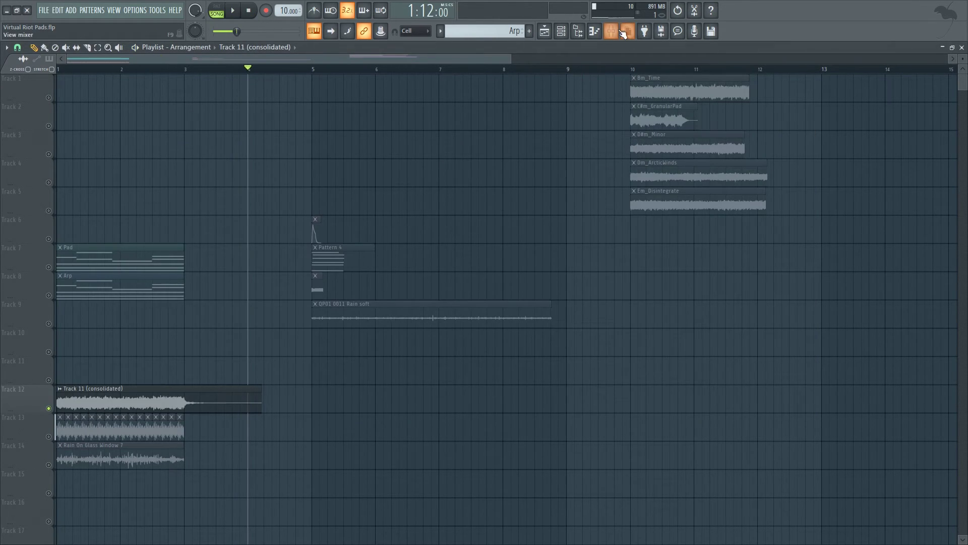
Unmute the Long Reverb & Overdrive mixer track, lower its volume fader, and return the playhead to the start of the song.
left_click(611, 30)
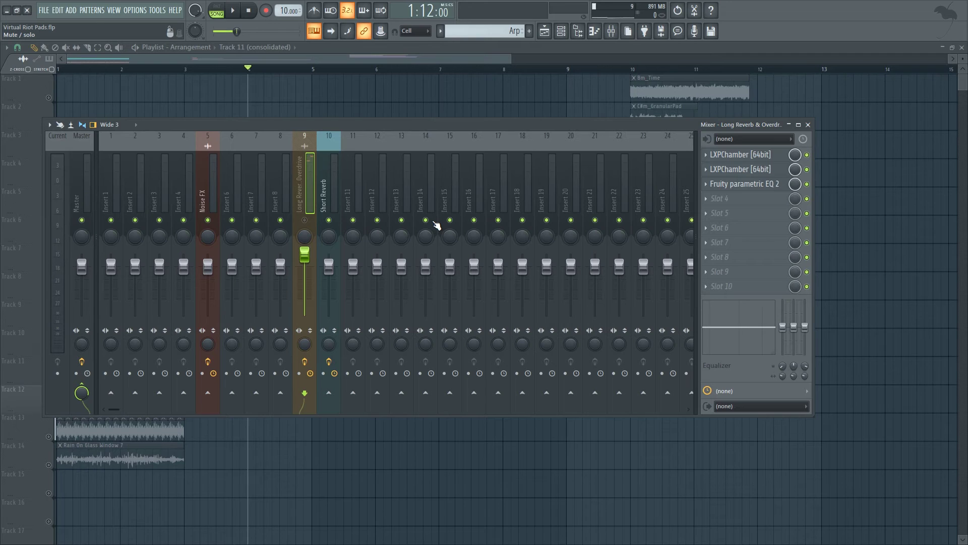
left_click(305, 221)
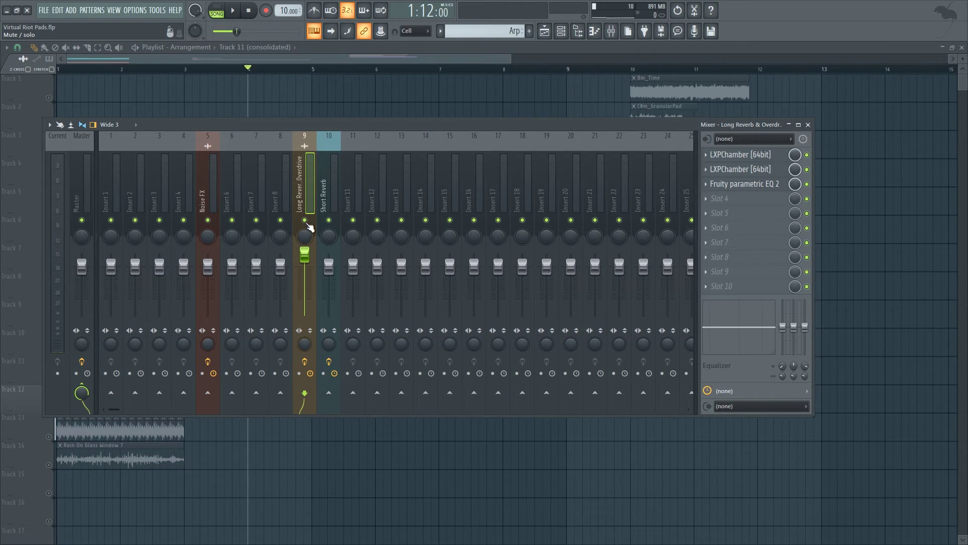
right_click(309, 260)
left_click_drag(308, 260, 304, 283)
left_click_drag(217, 70, 4, 60)
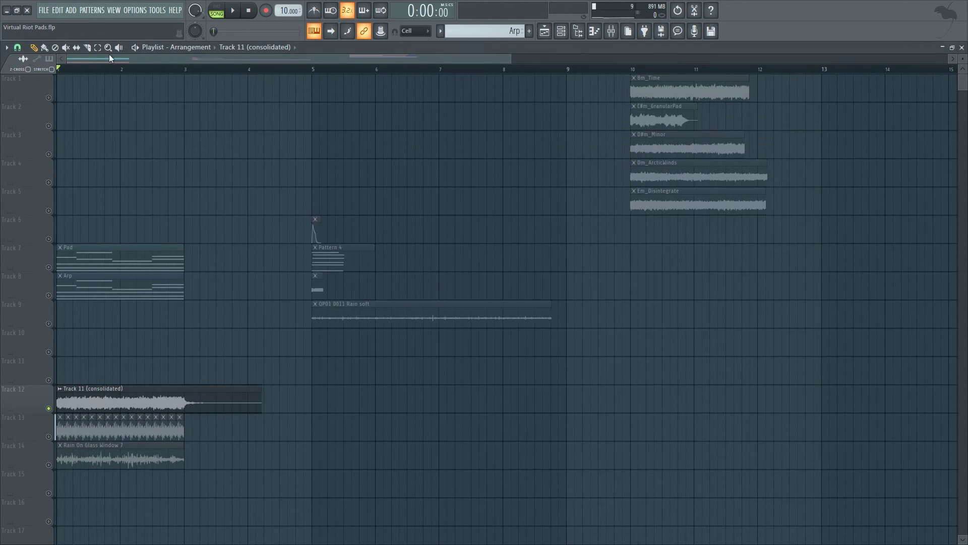
Play the consolidated clip while watching the Long Reverb & Overdrive level, stop playback, mute that track and hide the mixer.
left_click(617, 31)
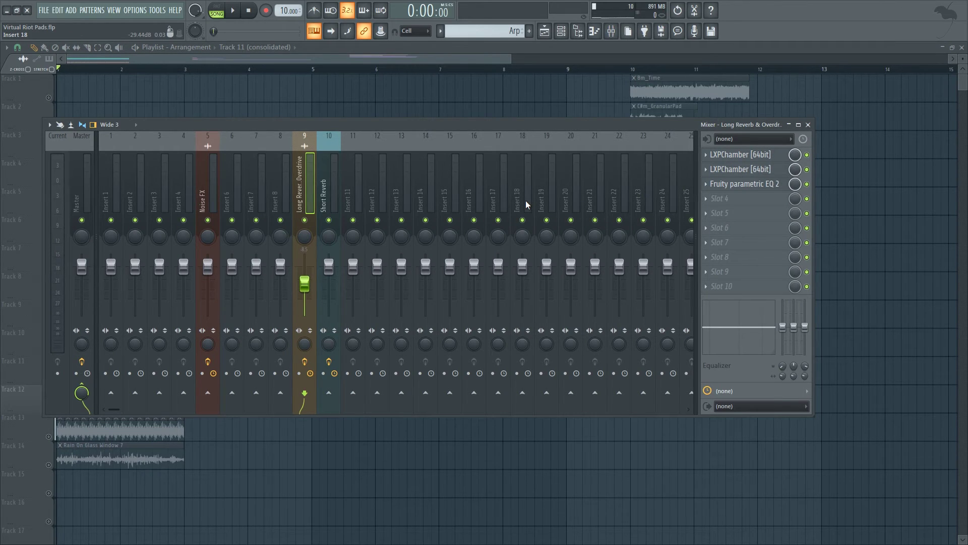
key("space")
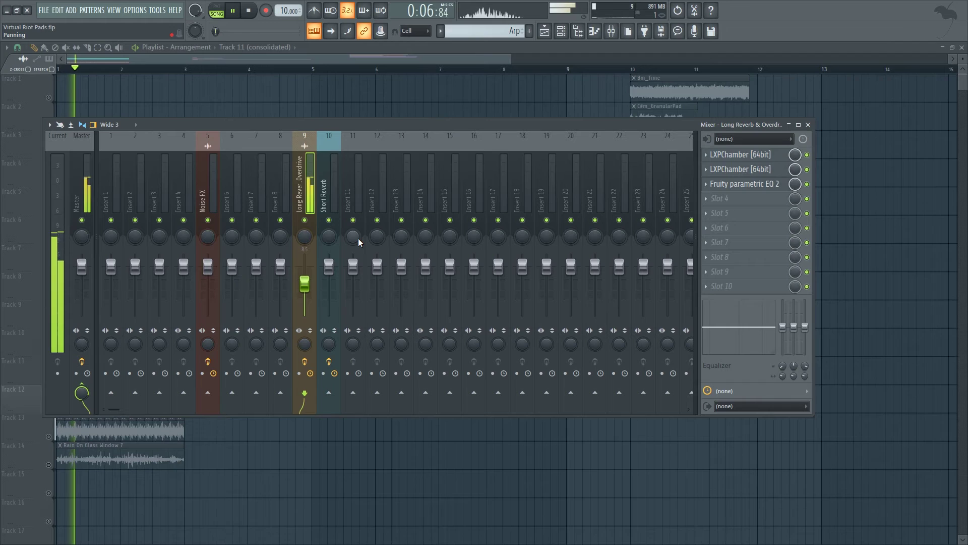
key("space")
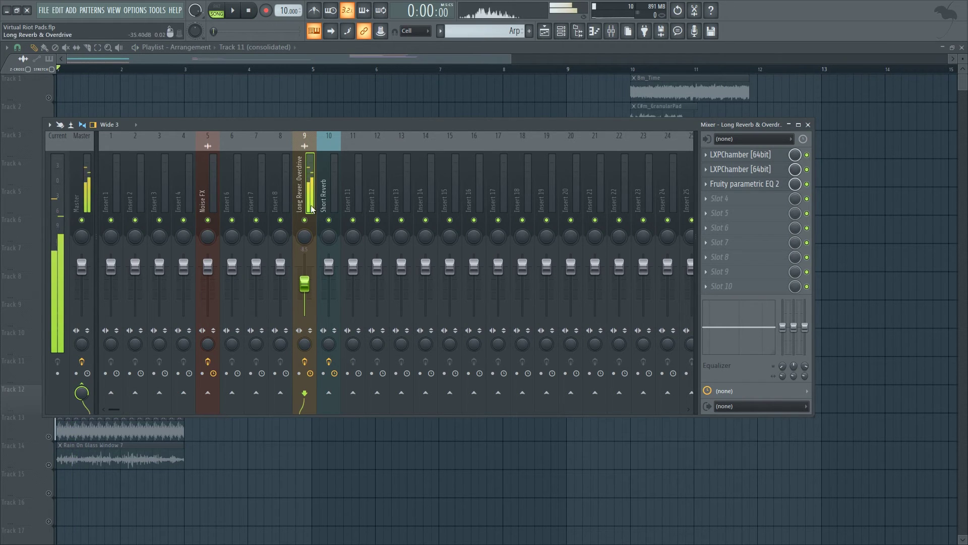
left_click(304, 220)
key("F9")
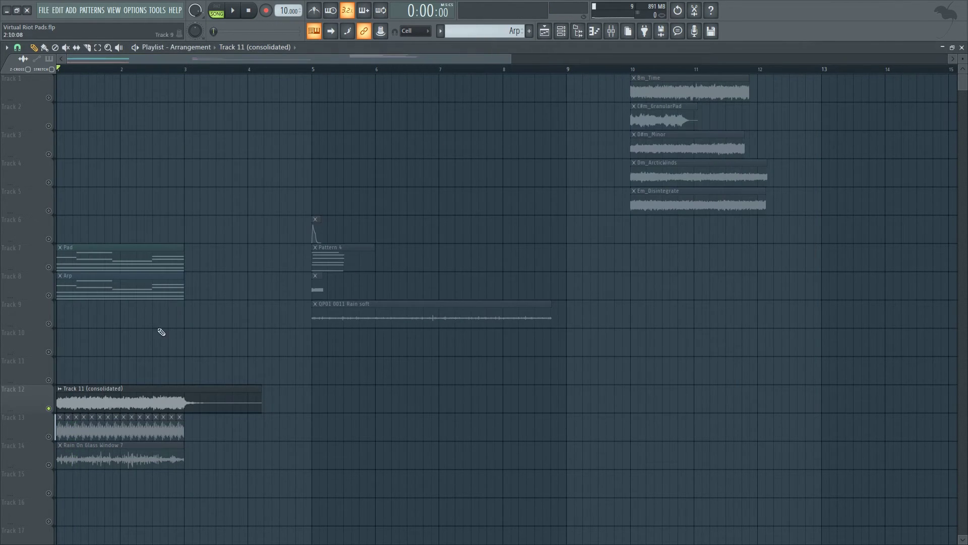
Solo the Vinyl Crackle 1 clips on playlist Track 13, play them from the start and stop playback.
scroll(113, 393, "down", 2)
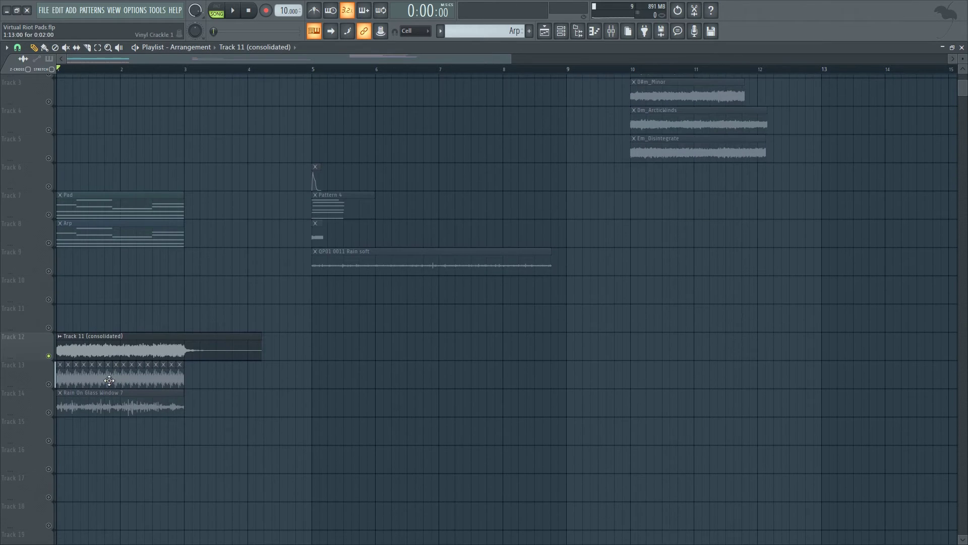
left_click_drag(508, 57, 312, 57)
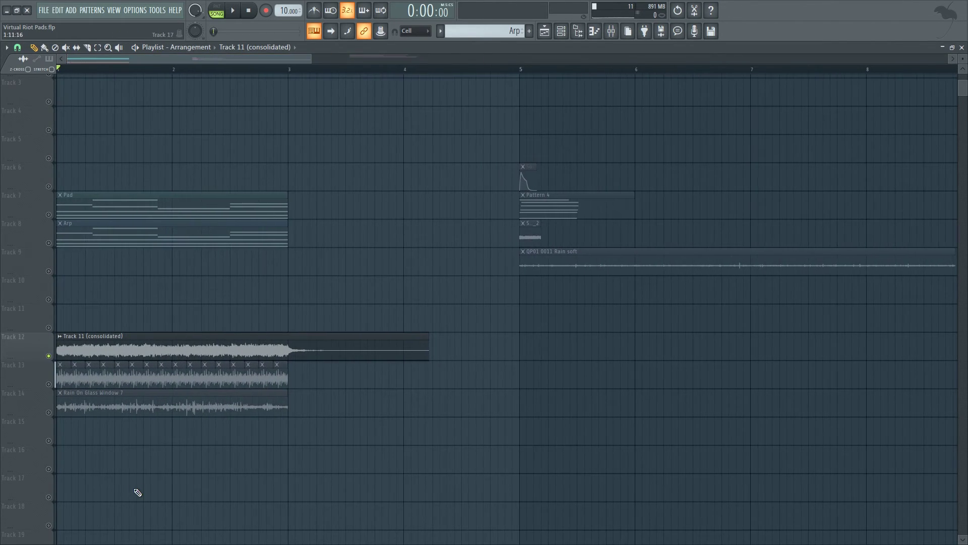
left_click(42, 388)
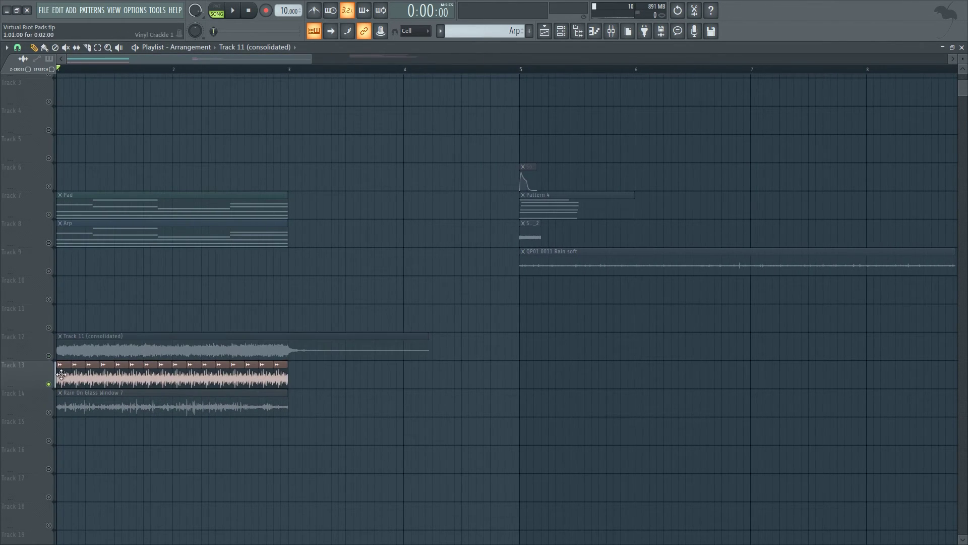
key("space")
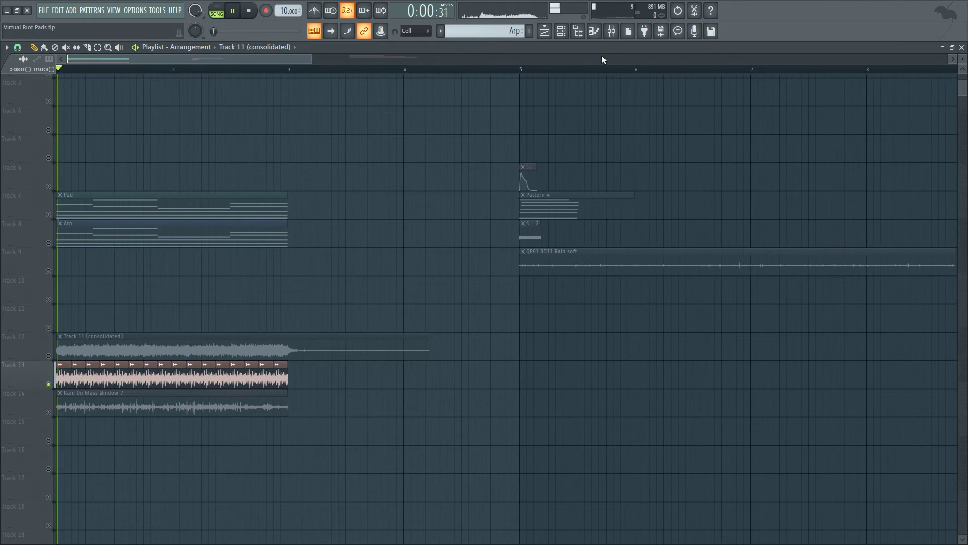
key("space")
Solo the Rain On Glass Window 7 clip on playlist Track 14, play it, show the mixer and stop playback.
left_click(50, 409)
key("space")
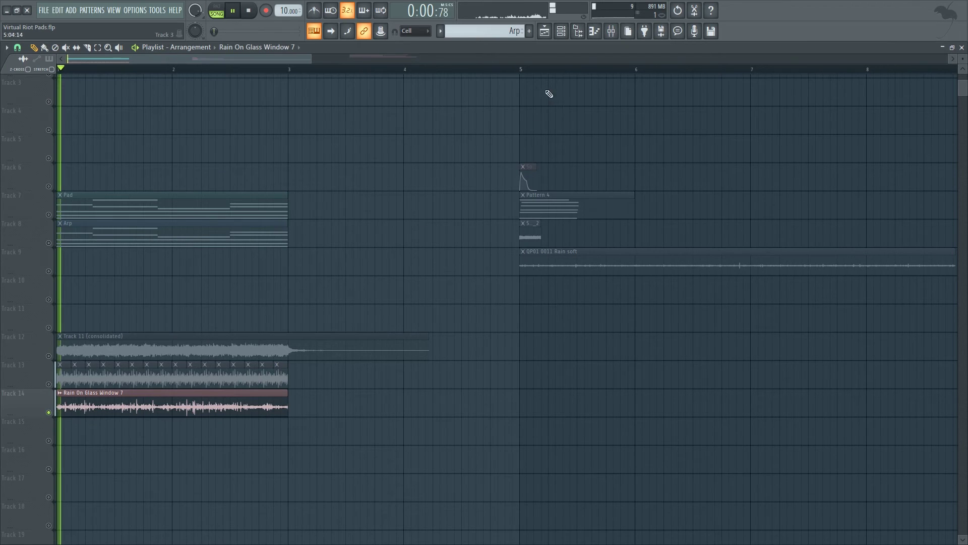
left_click(610, 36)
key("space")
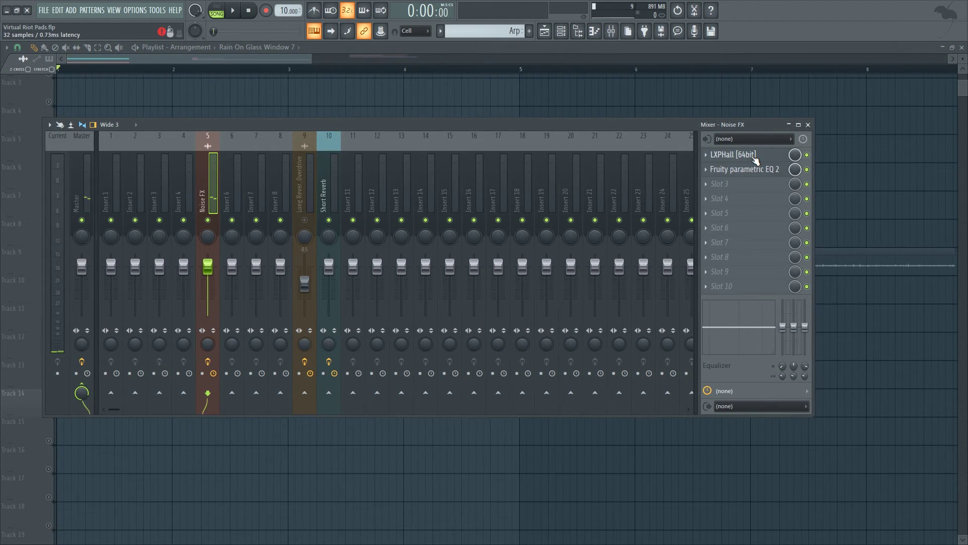
Inspect the LXPHall reverb settings and the Fruity parametric EQ 2 curve on the Noise FX mixer track, and close both plugins.
left_click(754, 157)
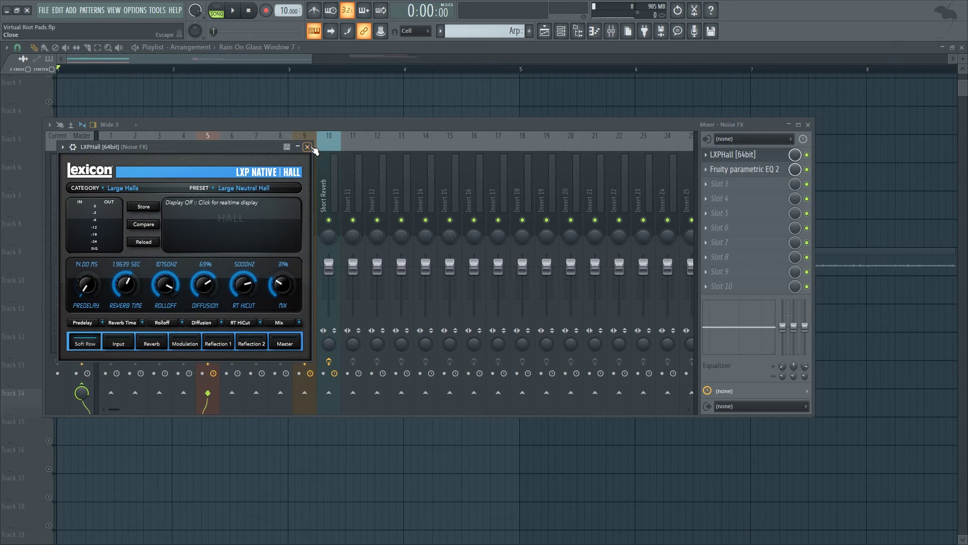
left_click(307, 147)
left_click(747, 170)
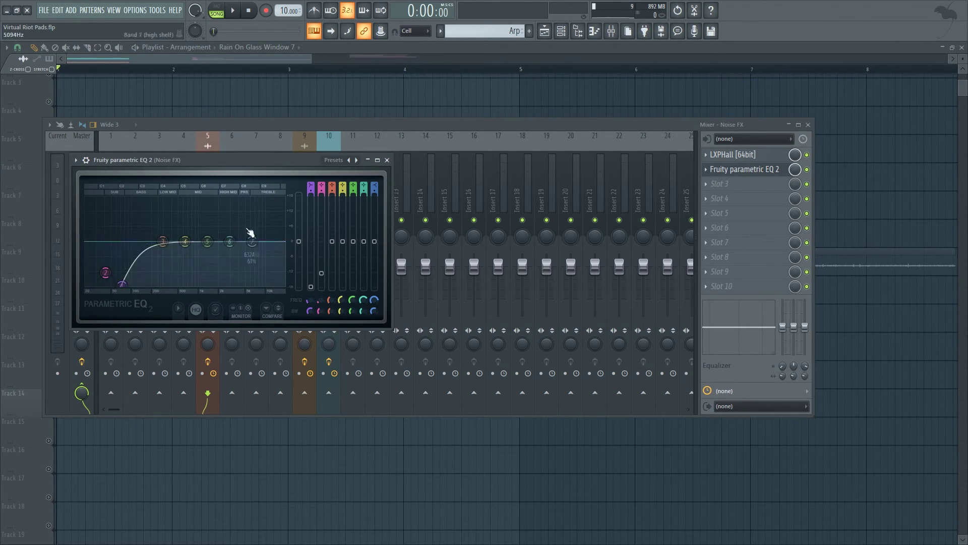
left_click(387, 160)
Play the consolidated pad and Rain On Glass Window 7 clips together from the start, stop playback and mute Long Reverb & Overdrive.
left_click_drag(221, 73, 50, 69)
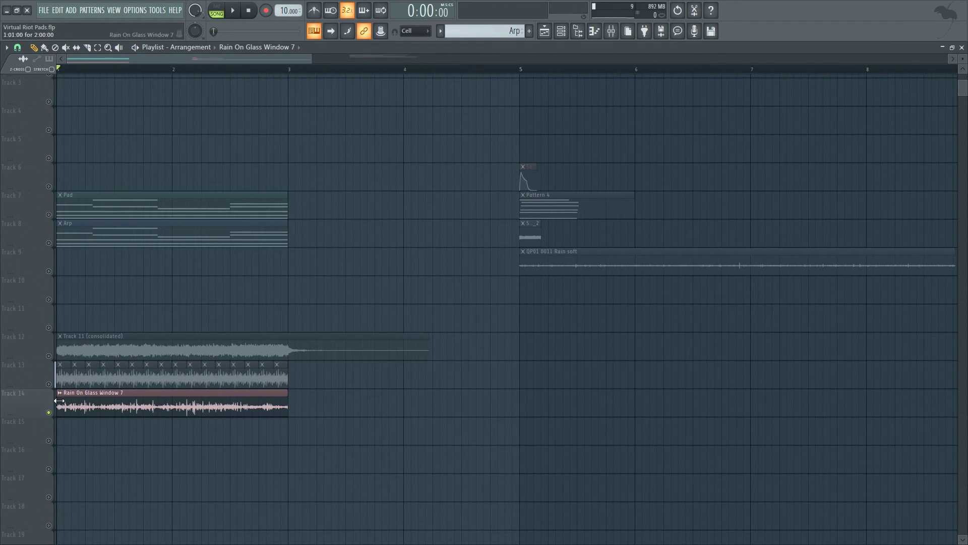
left_click(611, 31)
key("space")
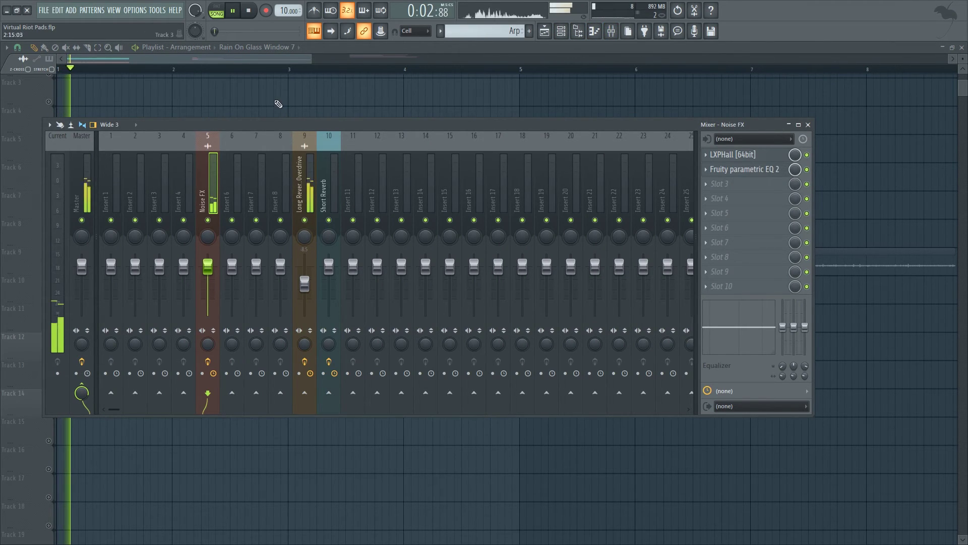
key("F9")
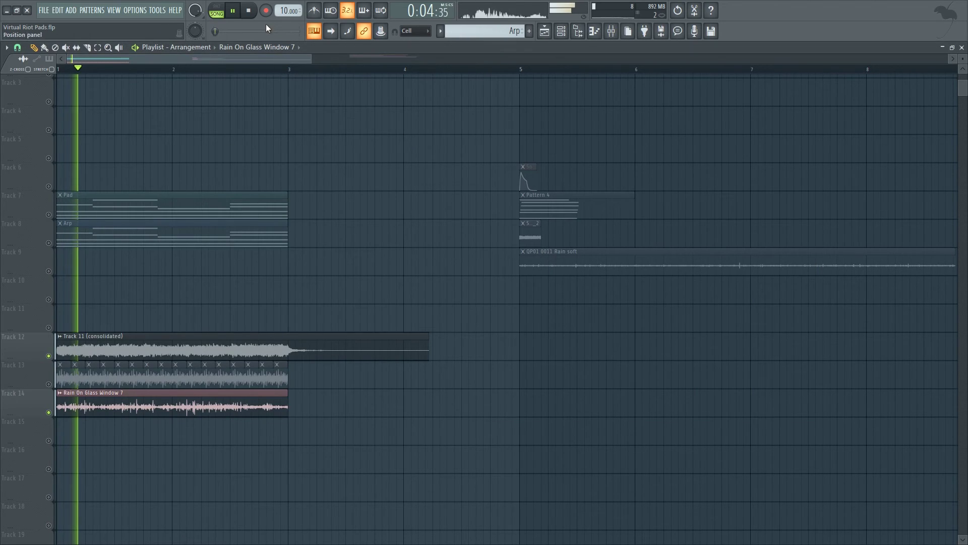
key("space")
left_click(611, 32)
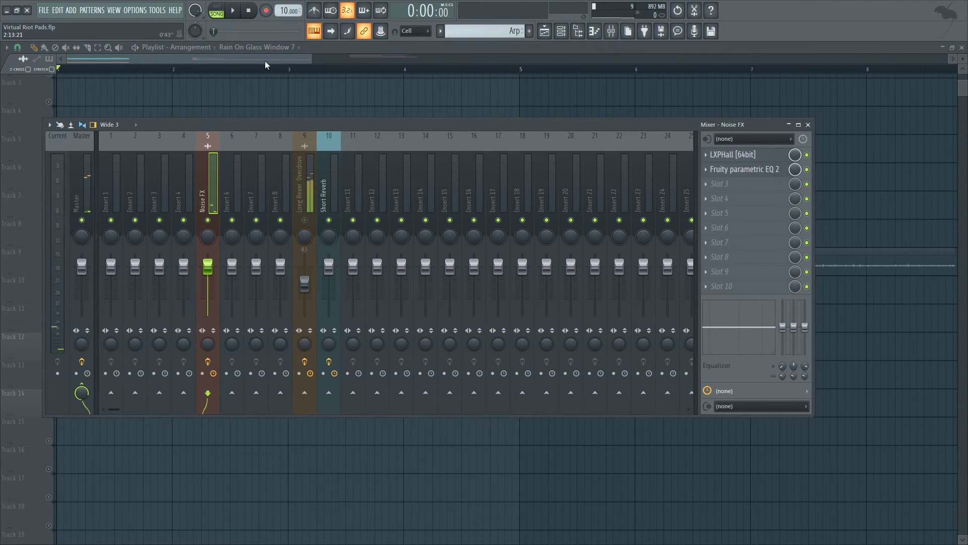
key("F9")
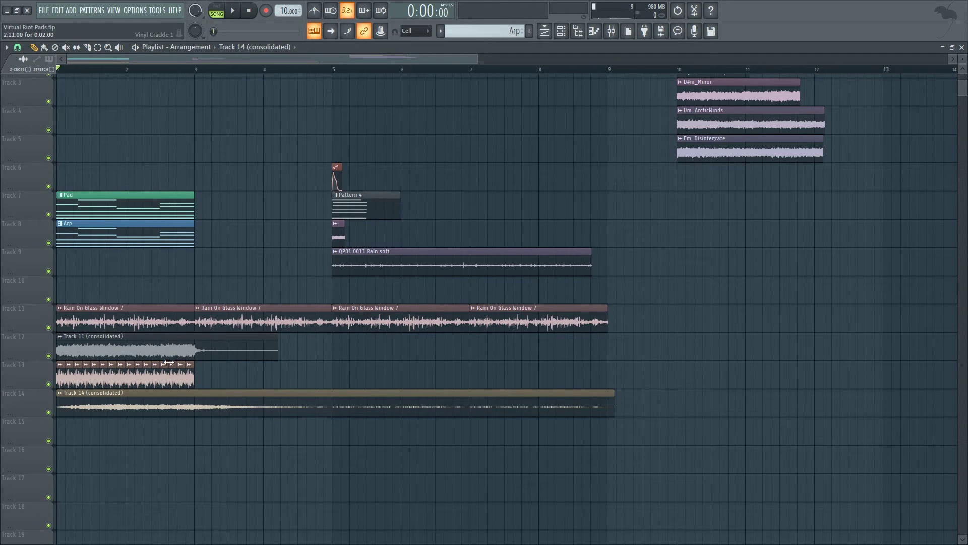
Solo playlist Track 14, play its consolidated clip from the start, skip ahead to bar 2 and stop playback.
right_click(49, 414)
key("space")
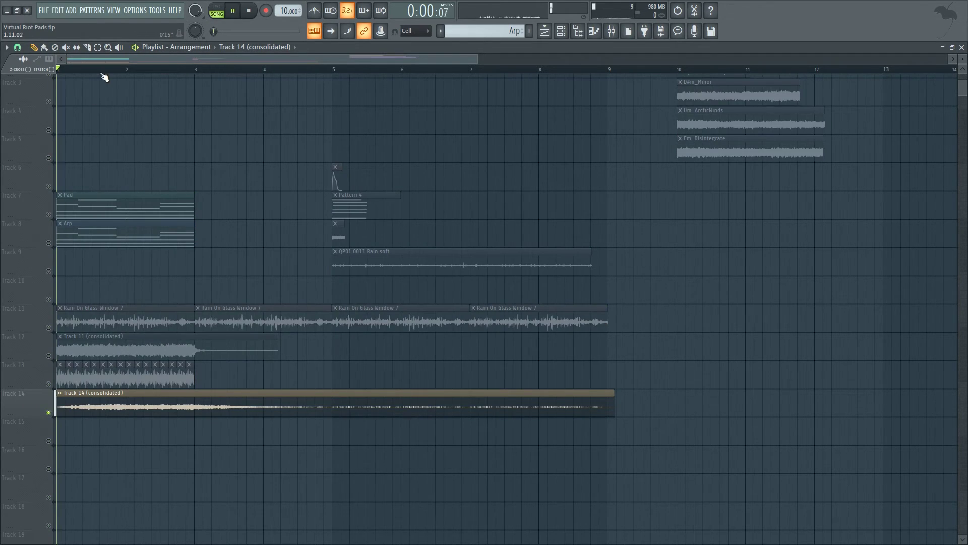
left_click(561, 32)
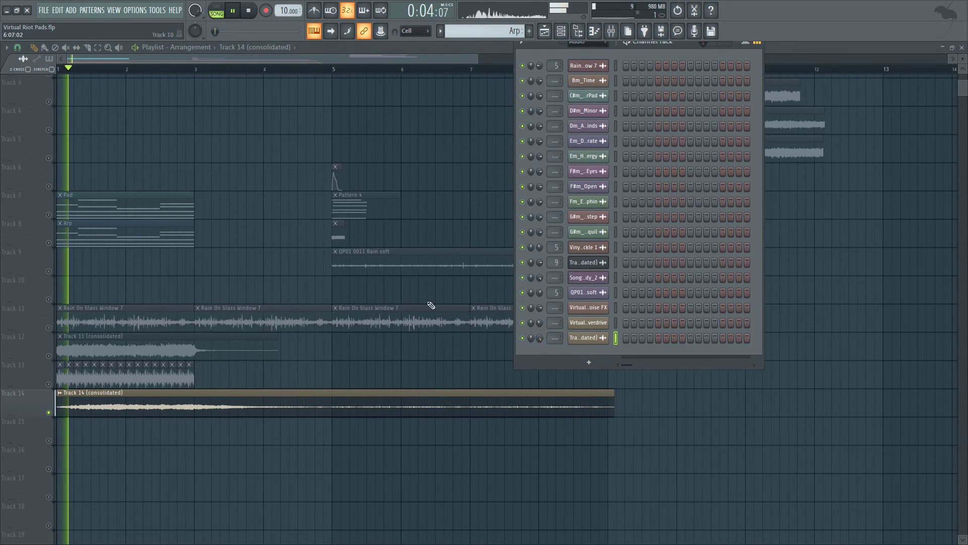
left_click(115, 70)
left_click(134, 70)
key("space")
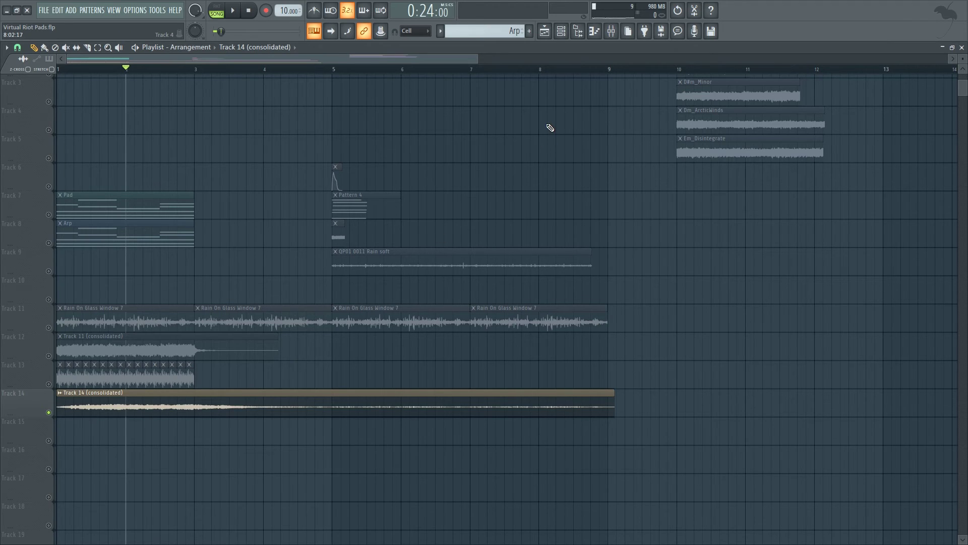
Select Pattern 6, show all channel groups and open the piano roll of the Track 14 (consolidated) channel.
left_click(564, 34)
scroll(522, 32, "down", 3)
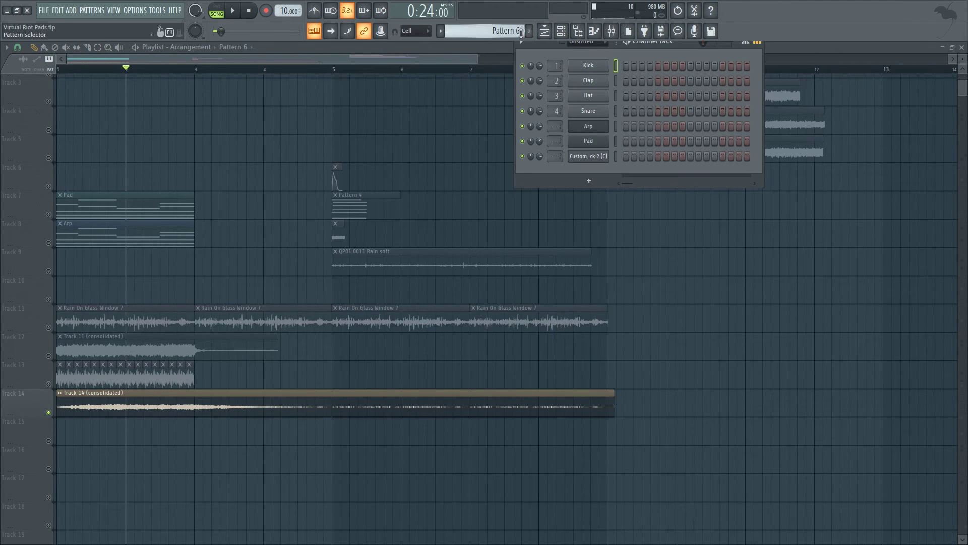
left_click(596, 46)
left_click(586, 55)
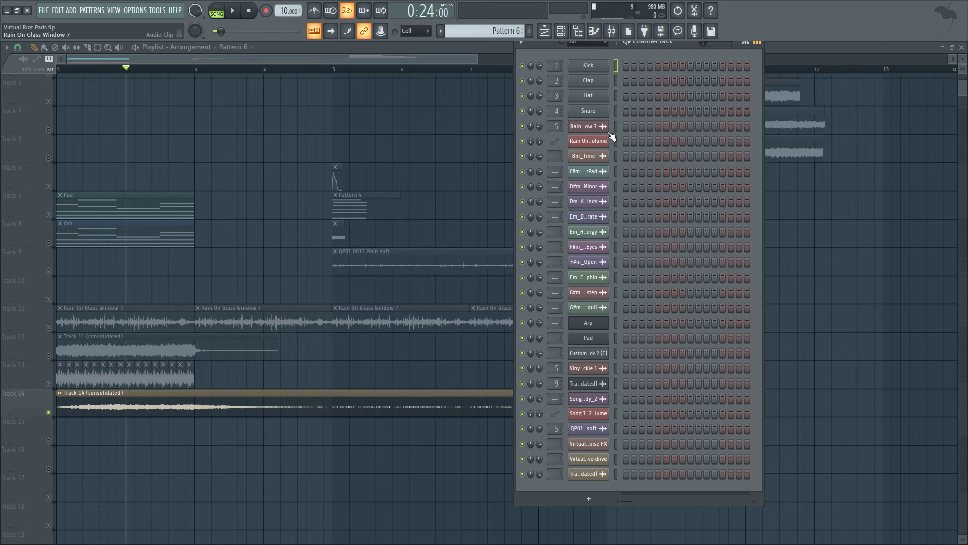
right_click(608, 477)
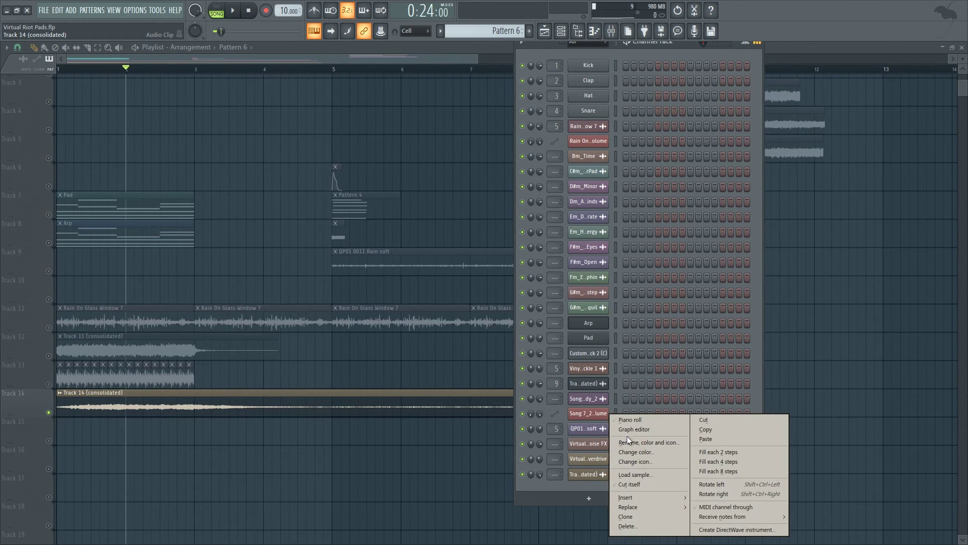
left_click(625, 419)
scroll(132, 286, "down", 1)
scroll(104, 310, "up", 2)
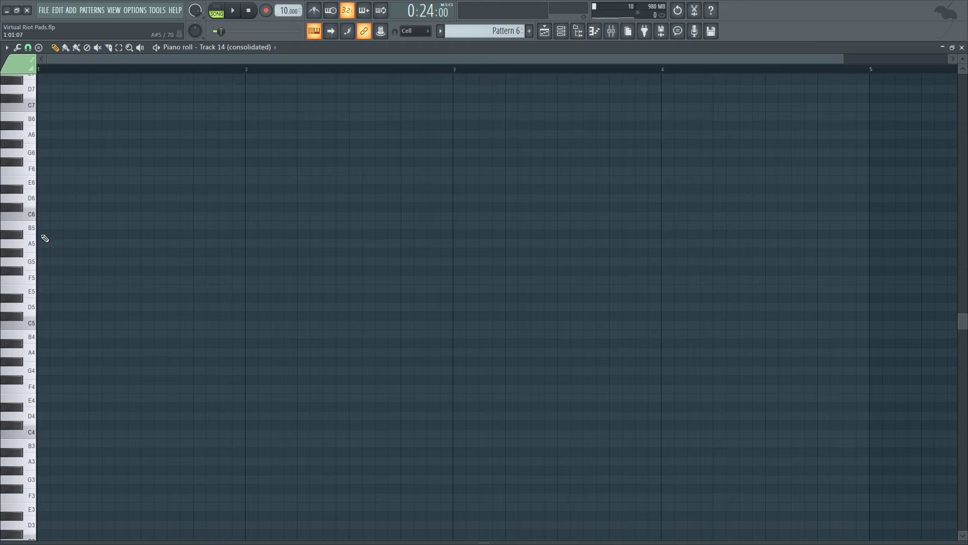
Audition the Track 14 (consolidated) sample with a two-bar A#5 note and a two-bar G#6 note, deleting both and closing the piano roll.
left_click(42, 234)
left_click_drag(163, 234, 453, 248)
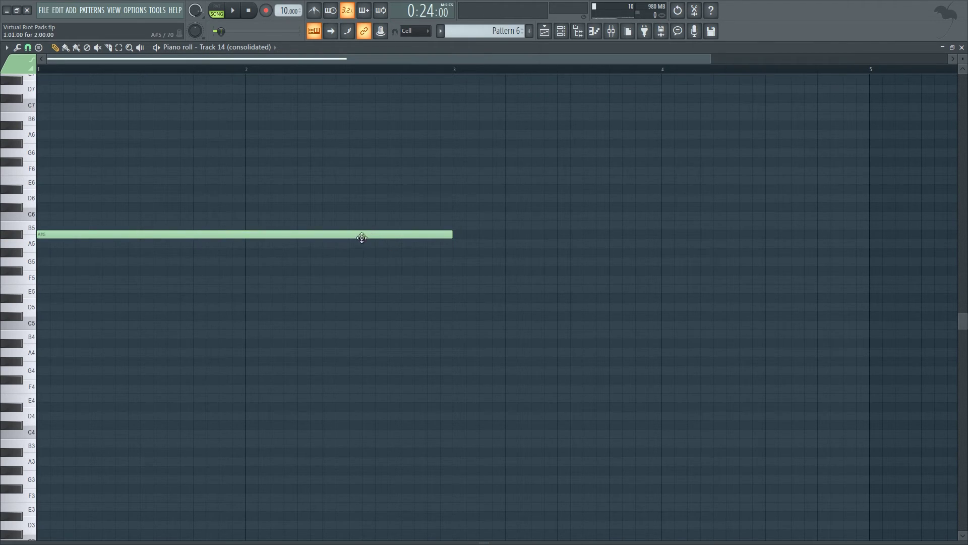
right_click(331, 234)
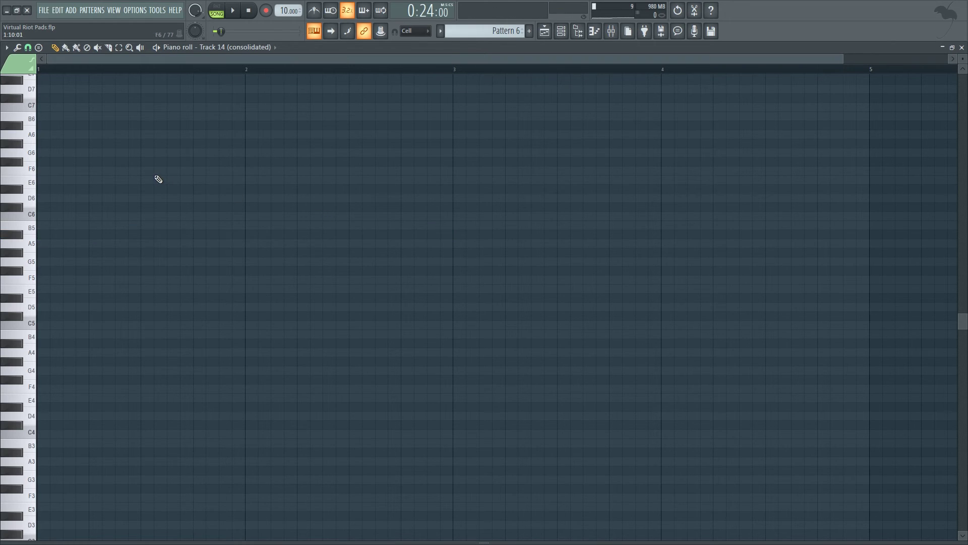
left_click(39, 143)
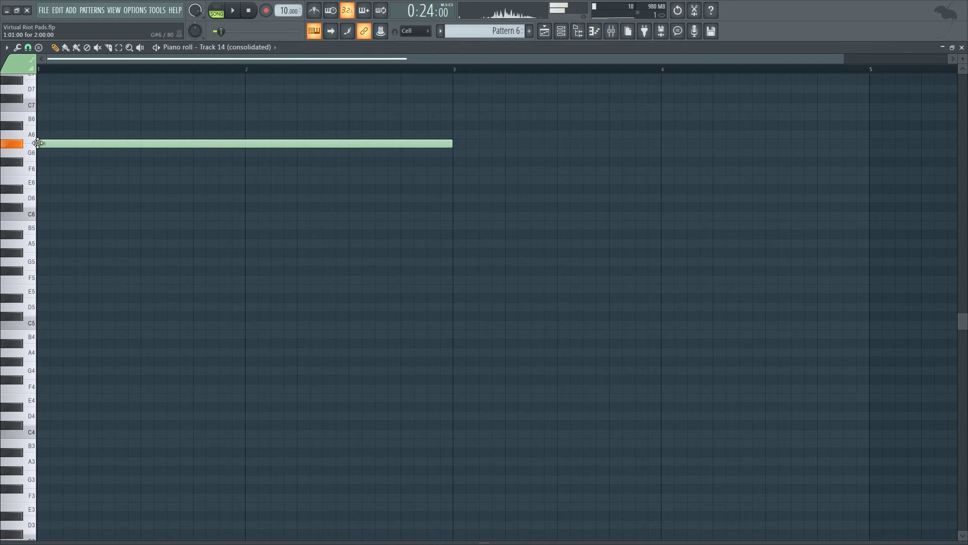
right_click(39, 143)
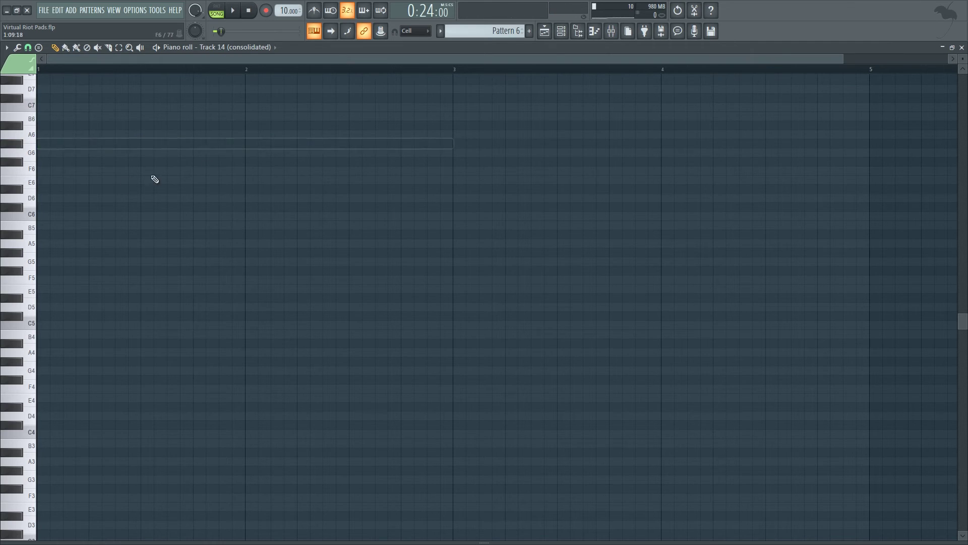
left_click(962, 48)
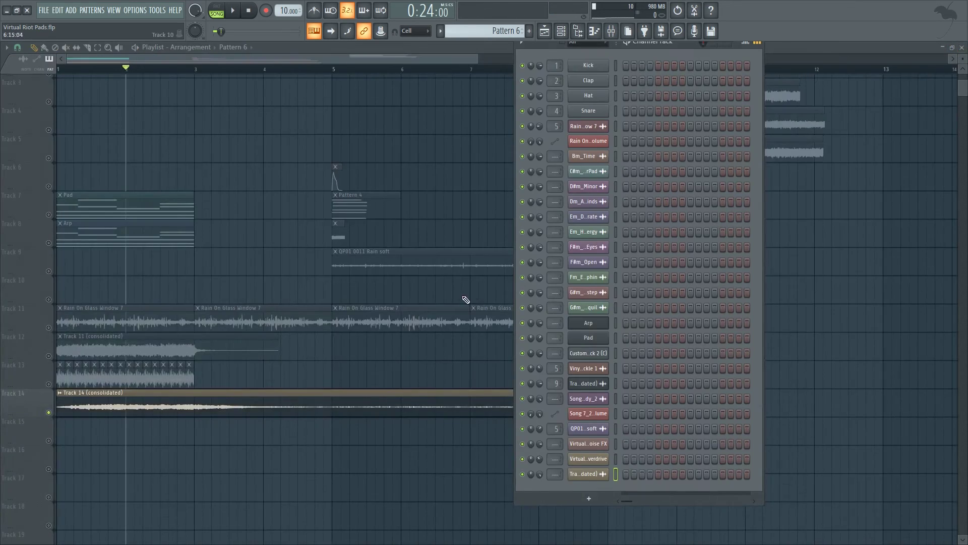
Unsolo playlist Track 14 and mute the Pad and Arp clips on Tracks 7 and 8 and all clips on Tracks 11 to 14.
left_click(90, 406)
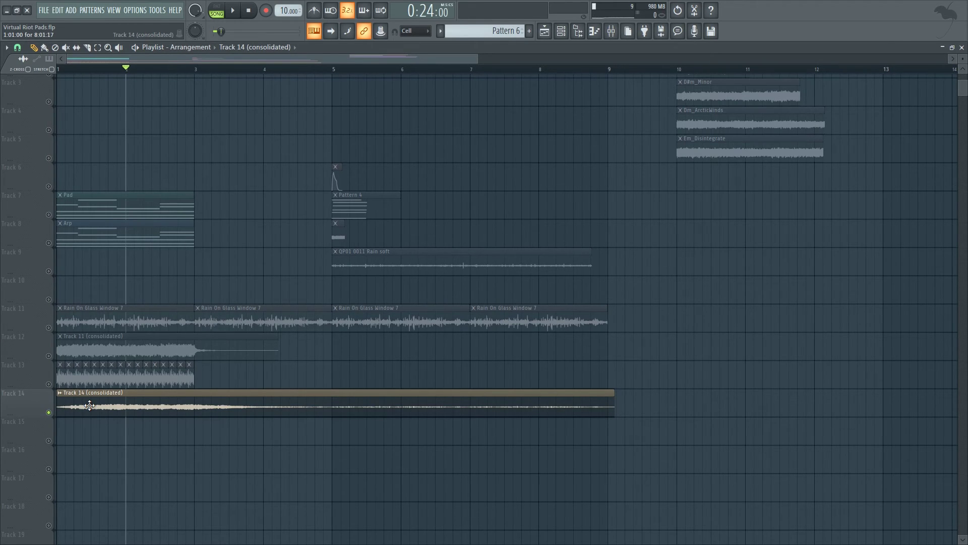
right_click(48, 412)
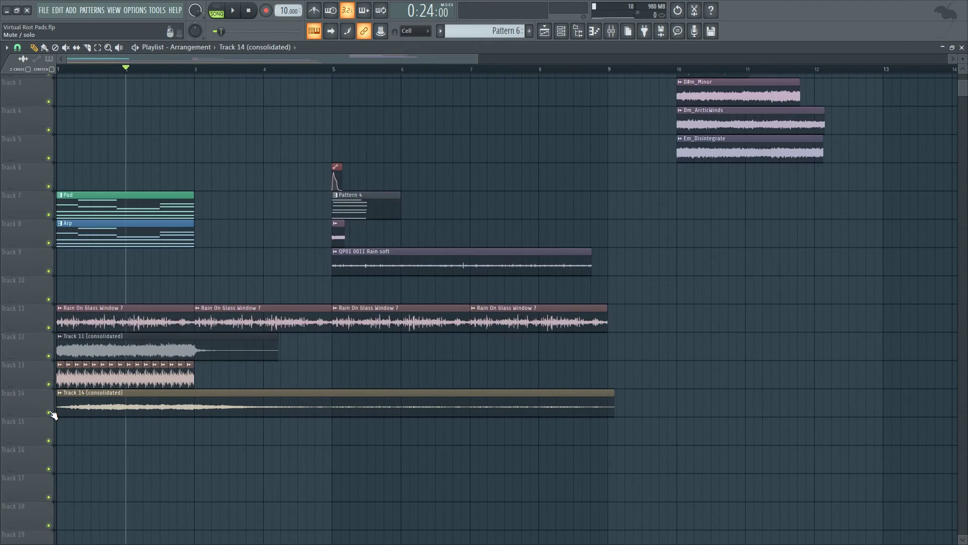
left_click_drag(473, 57, 542, 57)
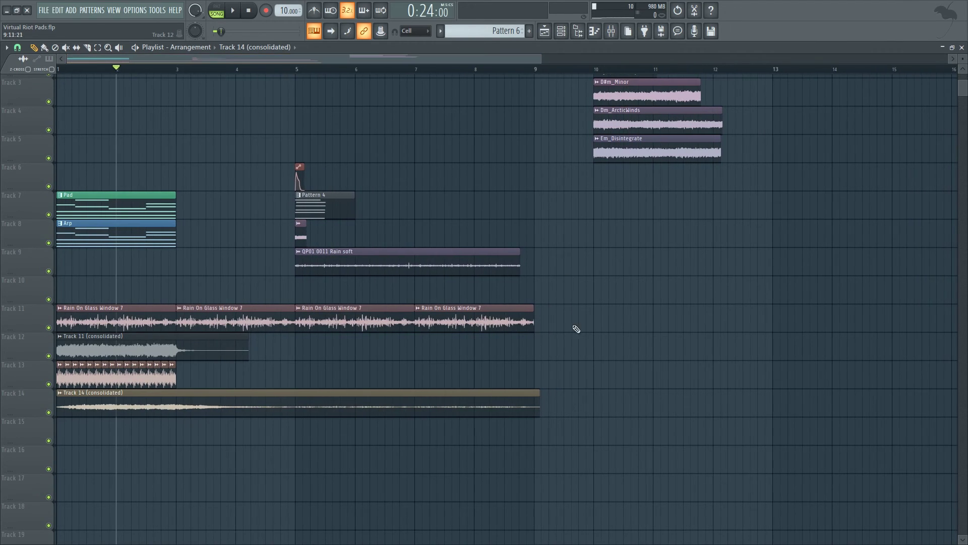
left_click_drag(530, 300, 101, 332)
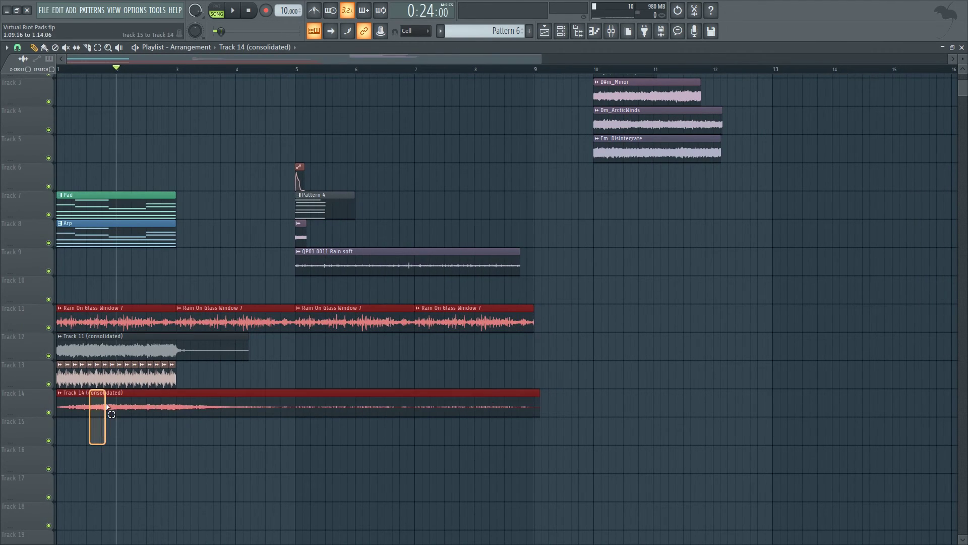
left_click_drag(62, 426, 127, 395)
left_click_drag(192, 376, 13, 171)
left_click(7, 47)
mouse_move(30, 61)
left_click(218, 113)
Place a copy of the Chorus Guitar Melody_2 sample on Track 4, extending from about bar 4 to just past bar 5.
left_click_drag(541, 57, 323, 57)
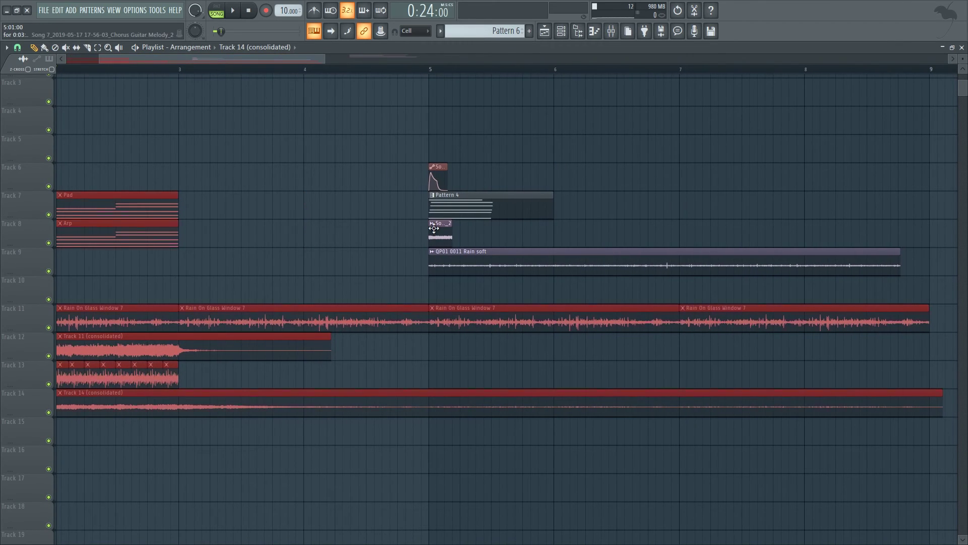
left_click(461, 95)
left_click(438, 71)
left_click_drag(438, 70, 434, 69)
left_click(418, 121)
left_click_drag(414, 121, 82, 128)
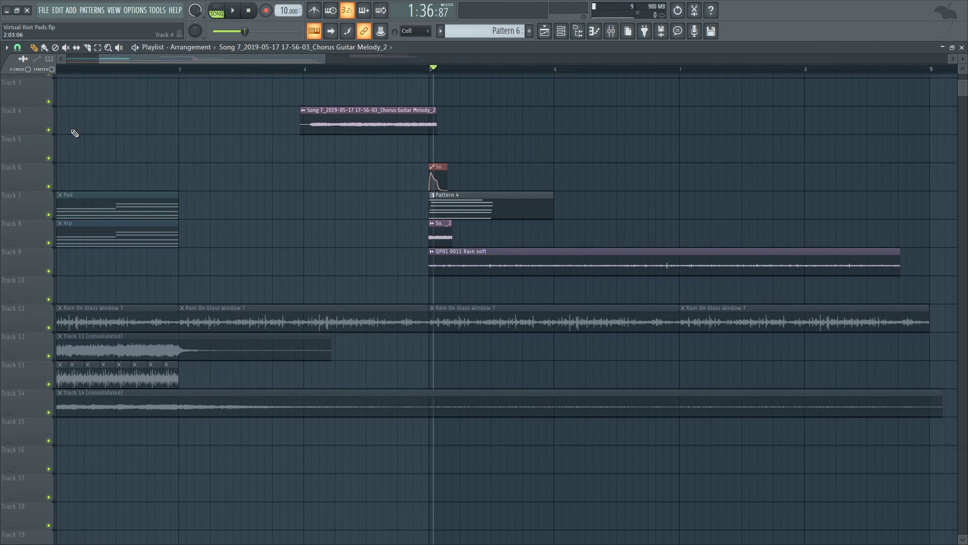
Play the guitar melody copy with Track 4 soloed, stop playback, delete the copy and unsolo the track.
left_click(320, 69)
key("space")
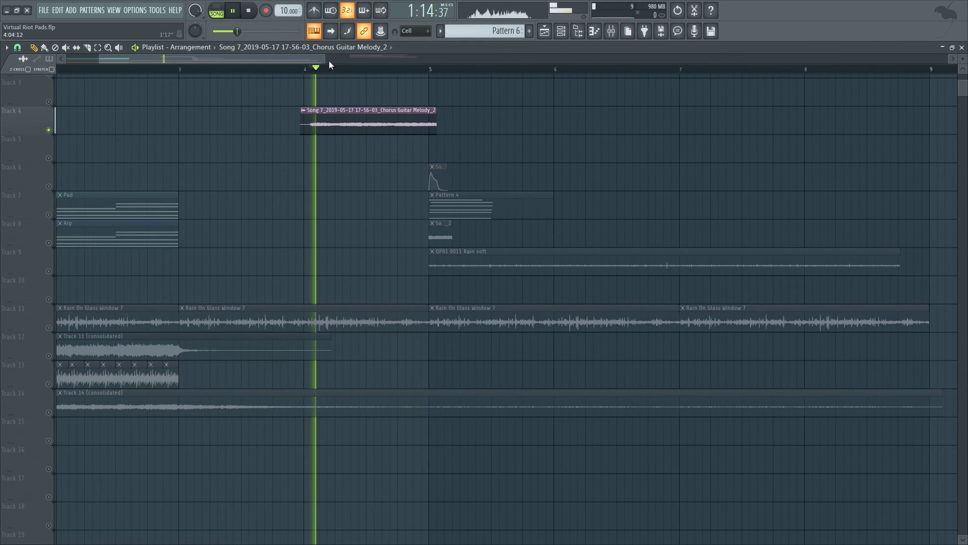
left_click_drag(326, 61, 406, 61)
scroll(425, 179, "up", 3)
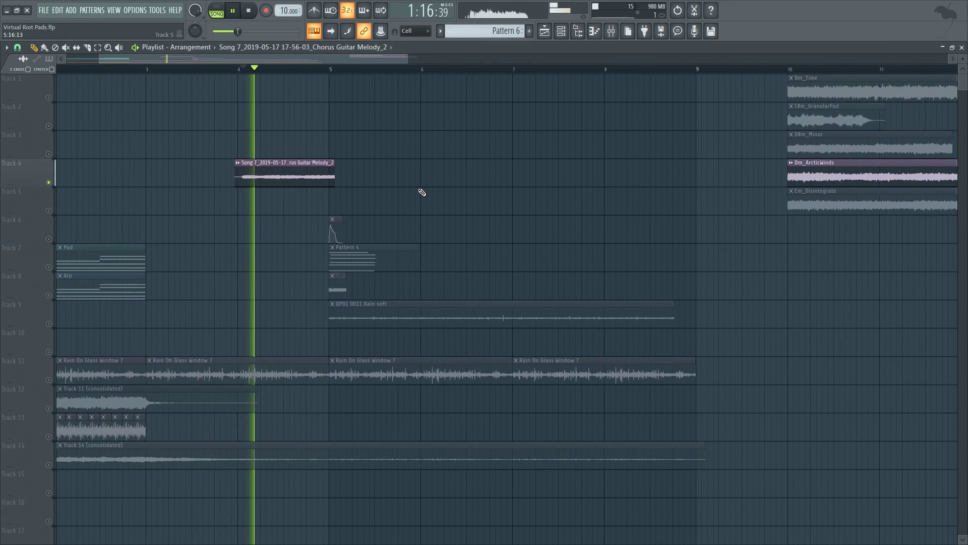
key("space")
right_click(245, 177)
right_click(48, 183)
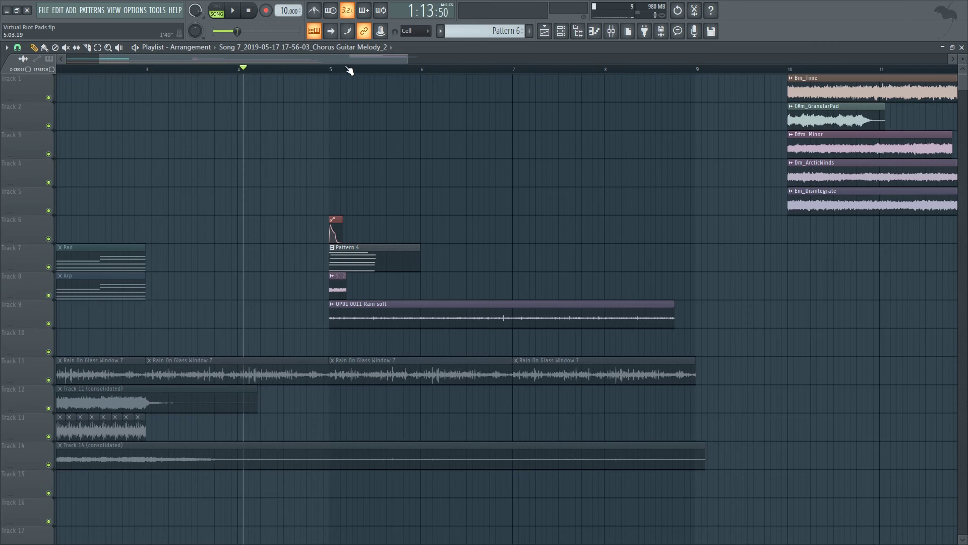
Mute playlist Tracks 7 and 9 and play the short guitar sample with its volume automation from bar 5, stopping playback at the end.
left_click_drag(337, 62, 340, 63)
left_click(327, 67)
left_click_drag(413, 69, 298, 60)
left_click(399, 70)
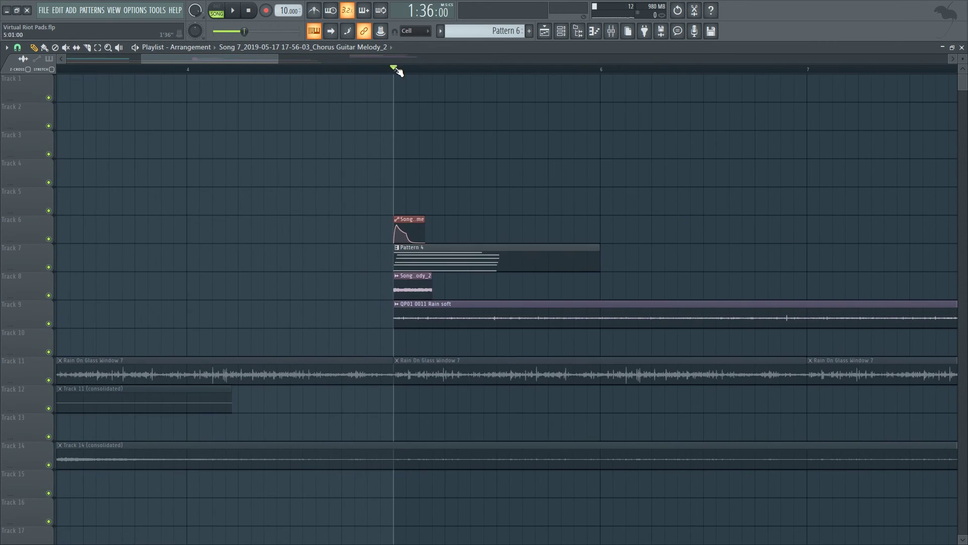
left_click(49, 267)
key("space")
left_click(49, 323)
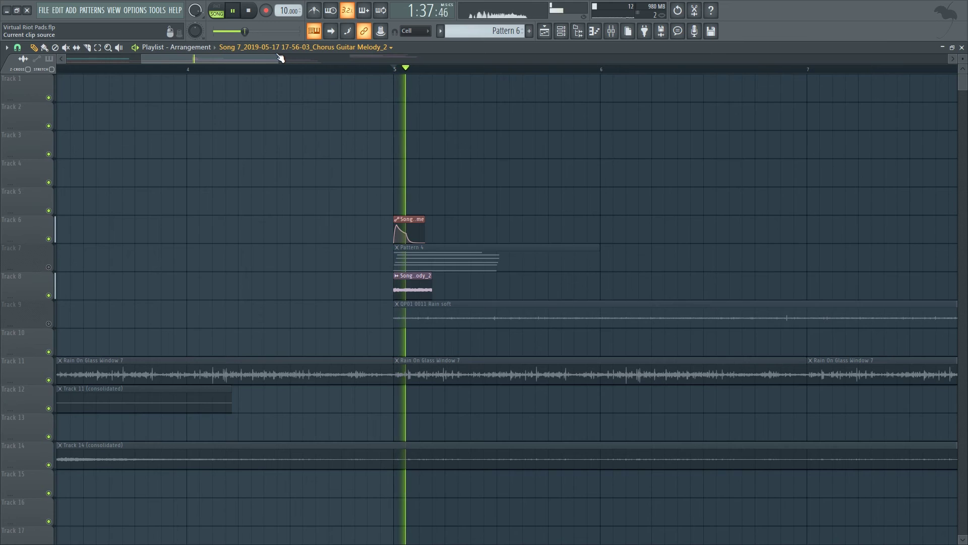
left_click_drag(280, 59, 356, 59)
key("space")
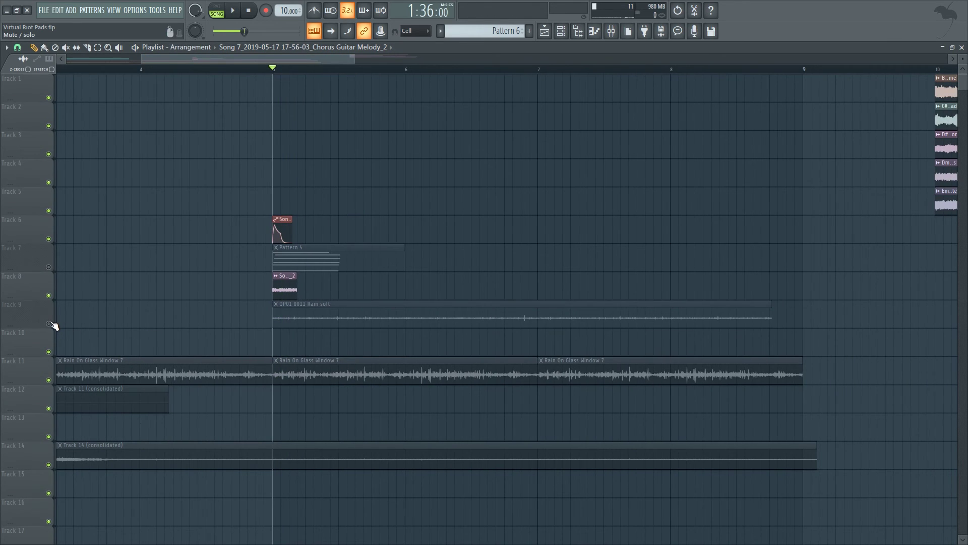
Unmute playlist Track 7 and open the piano roll of the Custom Sine Pluck 2 (C) channel in Pattern 4.
left_click(49, 267)
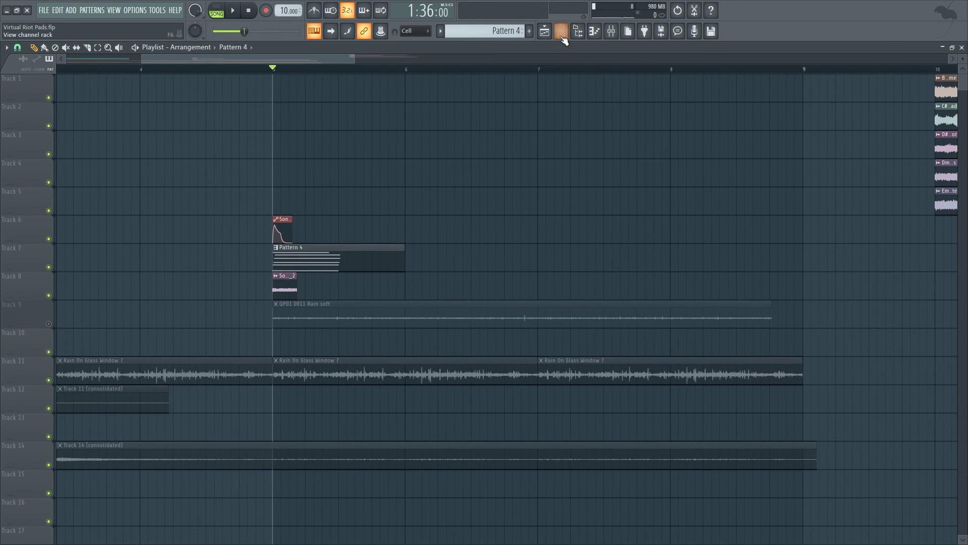
left_click(562, 32)
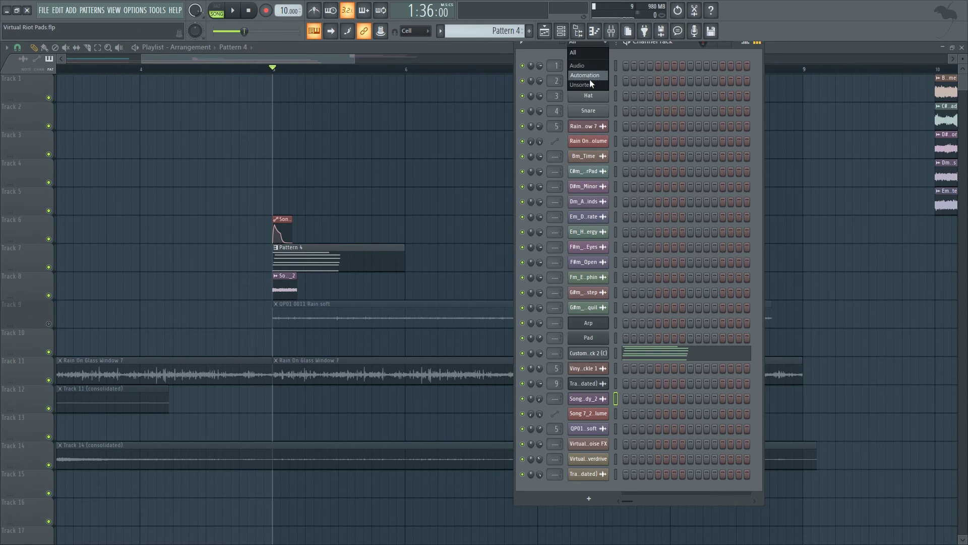
left_click(590, 83)
right_click(600, 156)
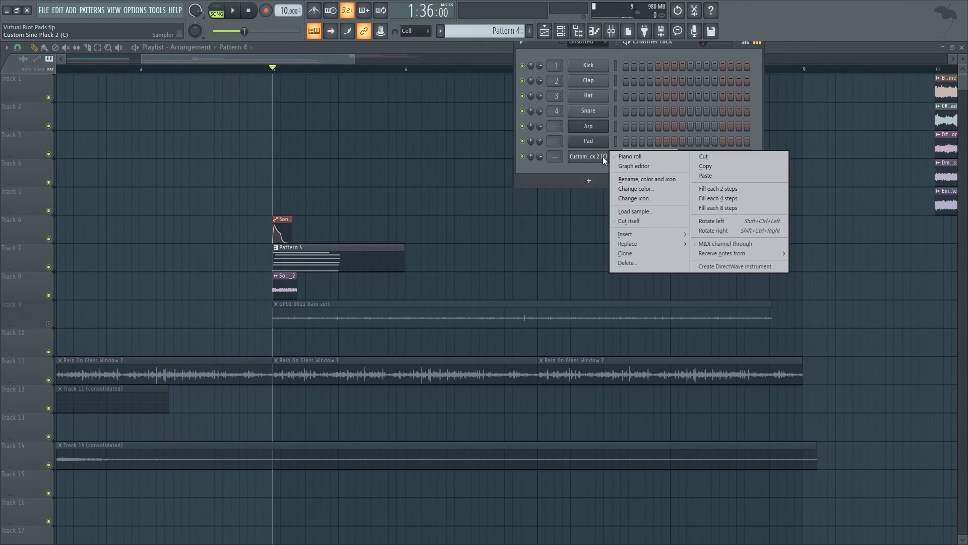
left_click(630, 157)
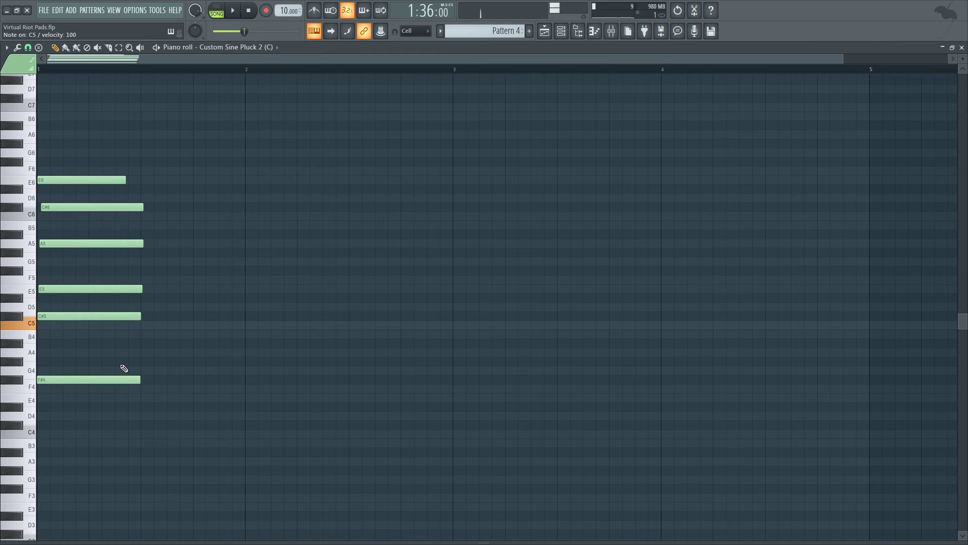
Switch to pattern mode, play the Custom Sine Pluck 2 (C) chord from the start of Pattern 4 and stop playback.
key("l")
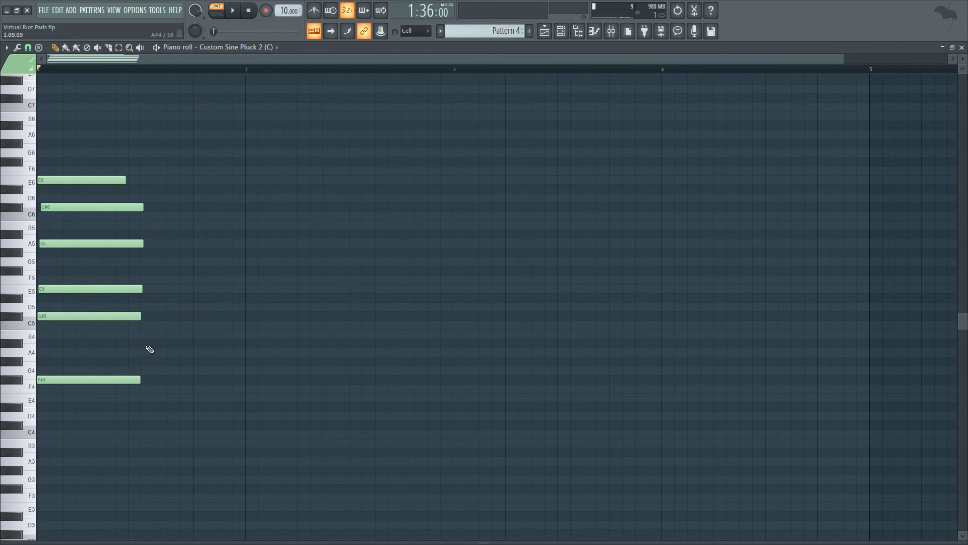
left_click_drag(848, 63, 359, 188)
key("space")
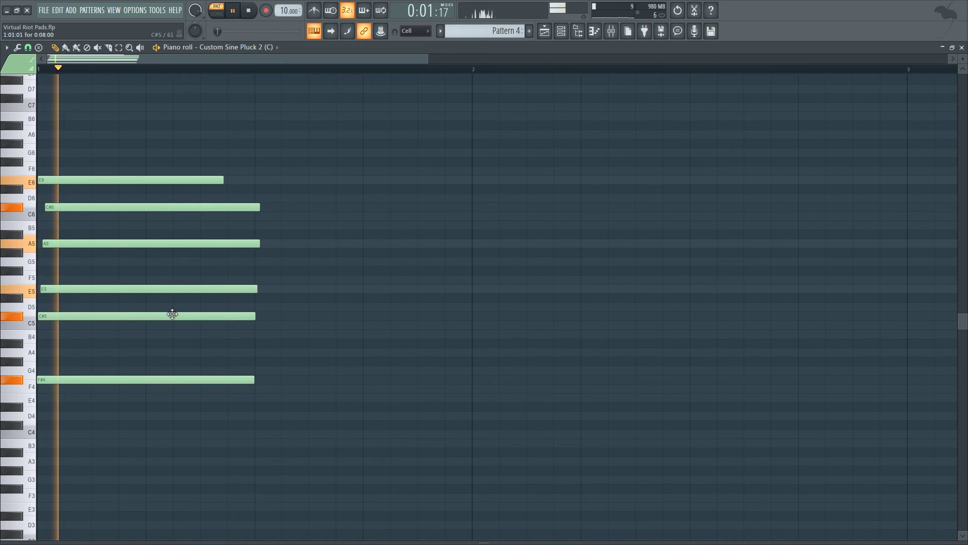
key("space")
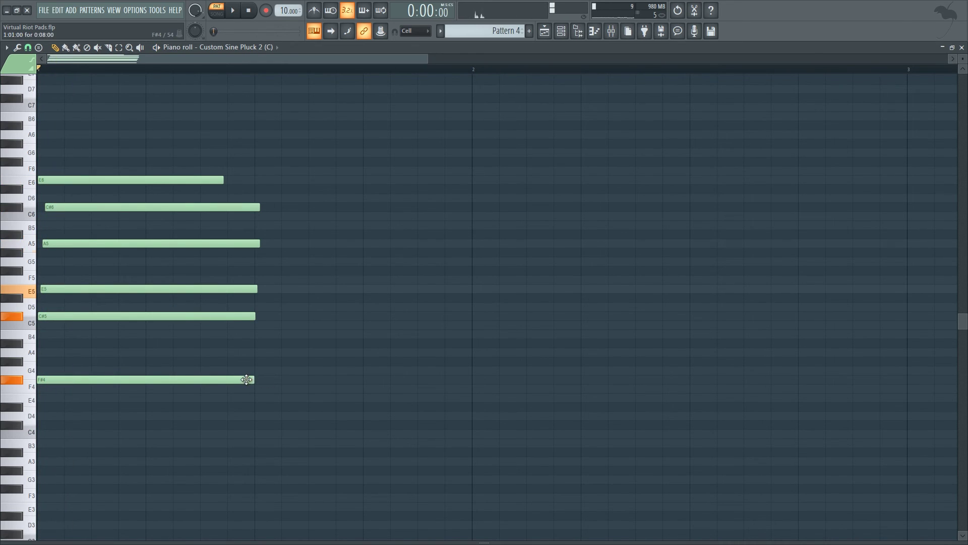
Draw a chord of F#4, A4, C#5 and E5 notes starting at bar 2 in the piano roll.
left_click(475, 380)
left_click(476, 352)
left_click(480, 316)
left_click_drag(482, 309, 482, 318)
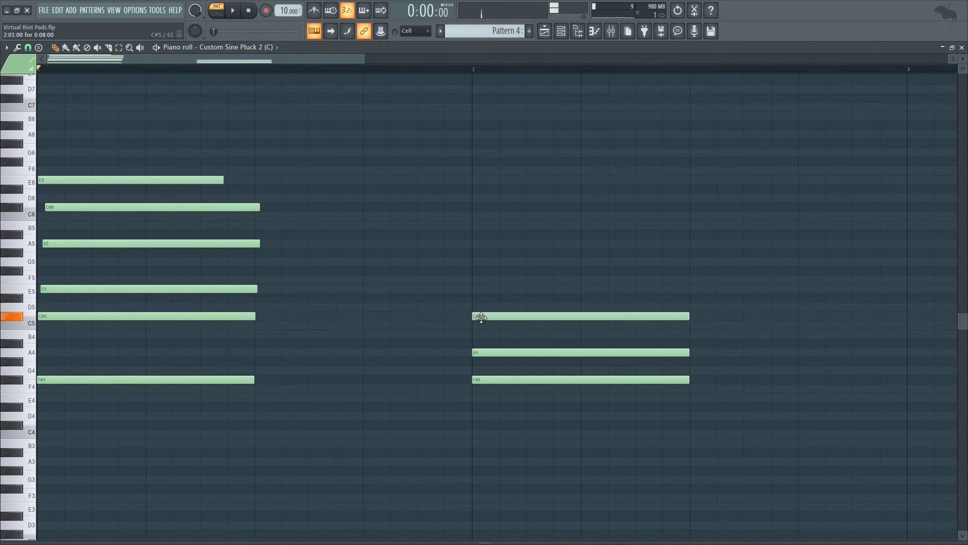
left_click(491, 279)
right_click(498, 277)
left_click(476, 289)
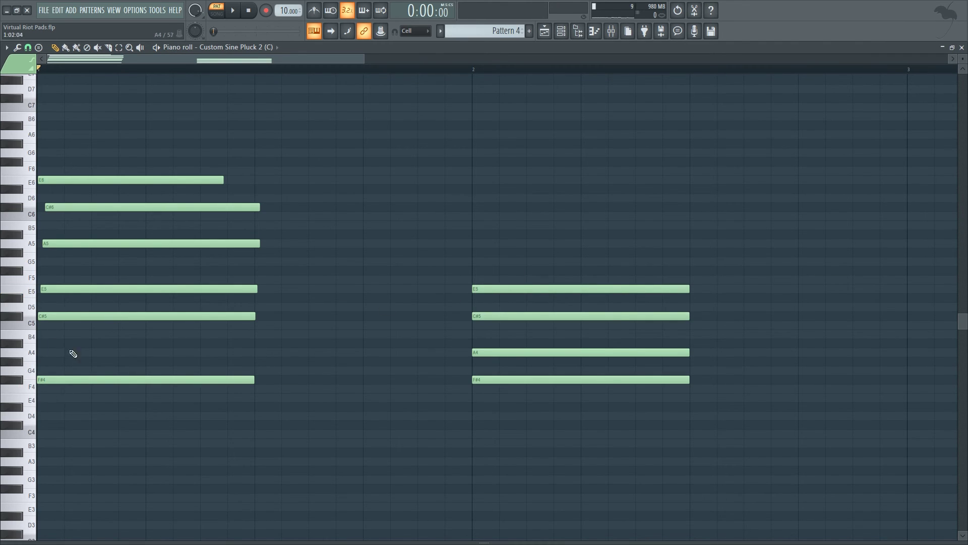
Examine the staggered start positions of the original chord's notes in bar 1.
left_click_drag(366, 60, 53, 389)
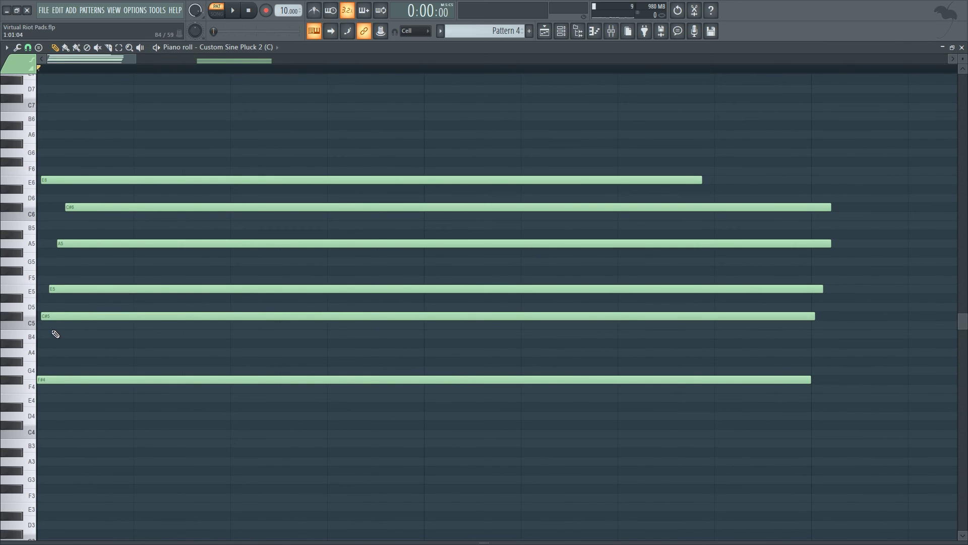
left_click(49, 381)
left_click_drag(131, 63, 407, 64)
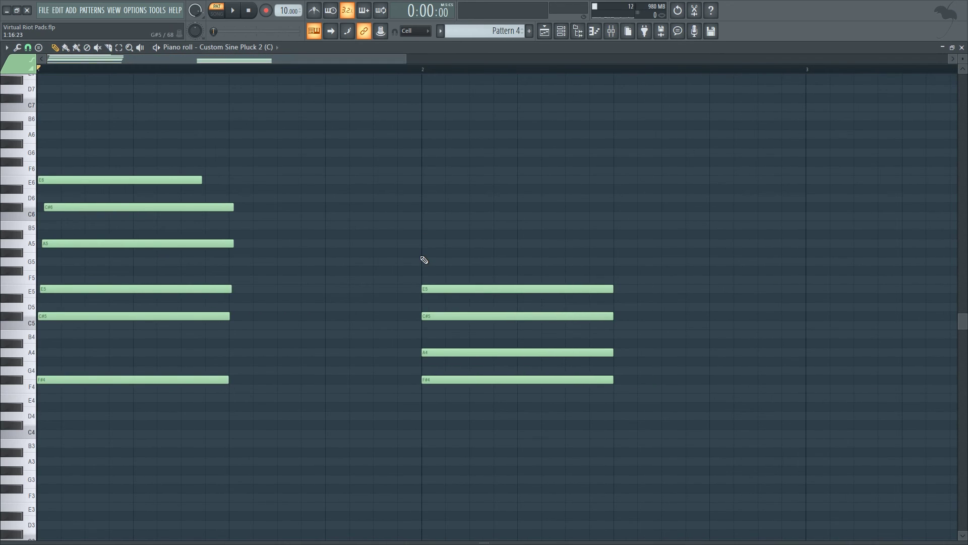
Play the staggered chord in bar 1 and the aligned chord at bar 2 in turn to compare them.
key("space")
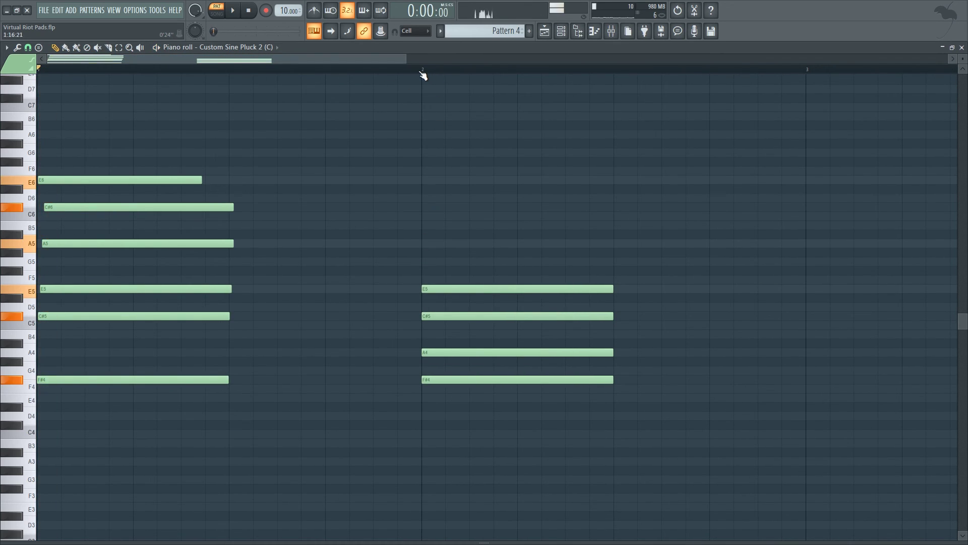
left_click(422, 74)
key("space")
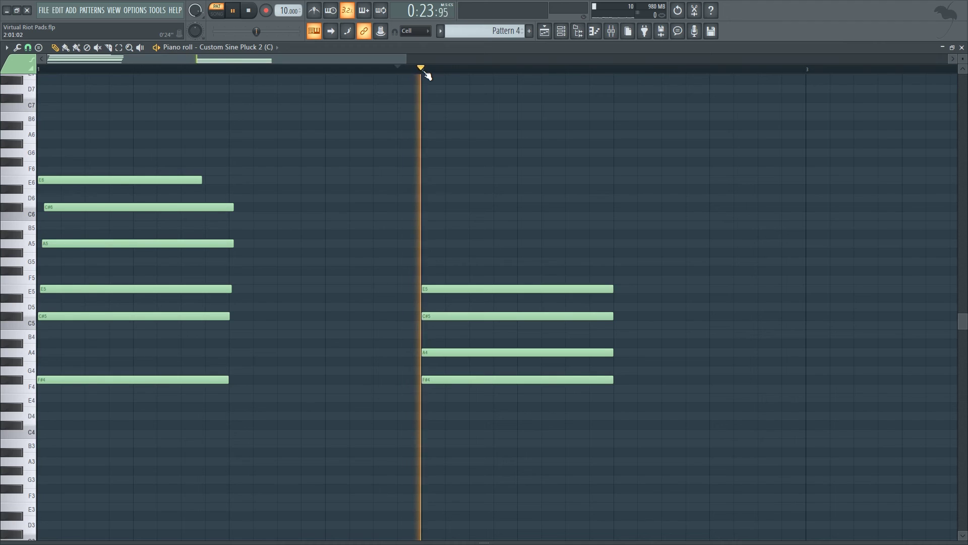
key("space")
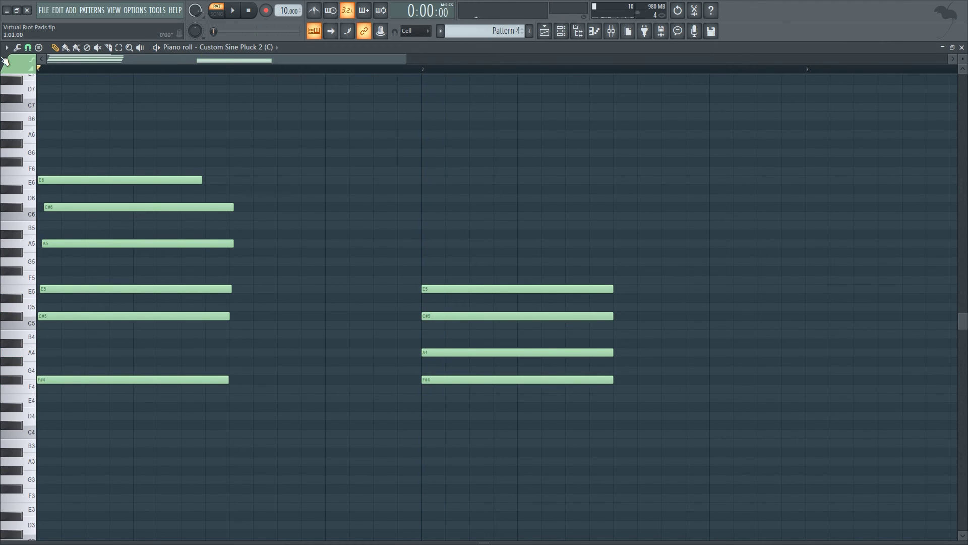
Delete the four-note comparison chord at bar 2 and close the piano roll.
left_click_drag(469, 227, 443, 405)
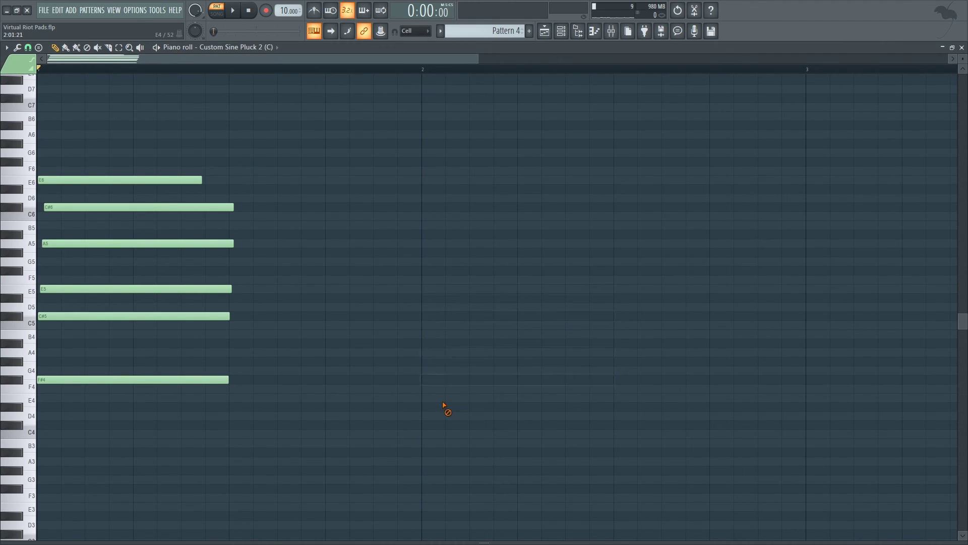
left_click_drag(478, 59, 540, 106)
left_click(963, 47)
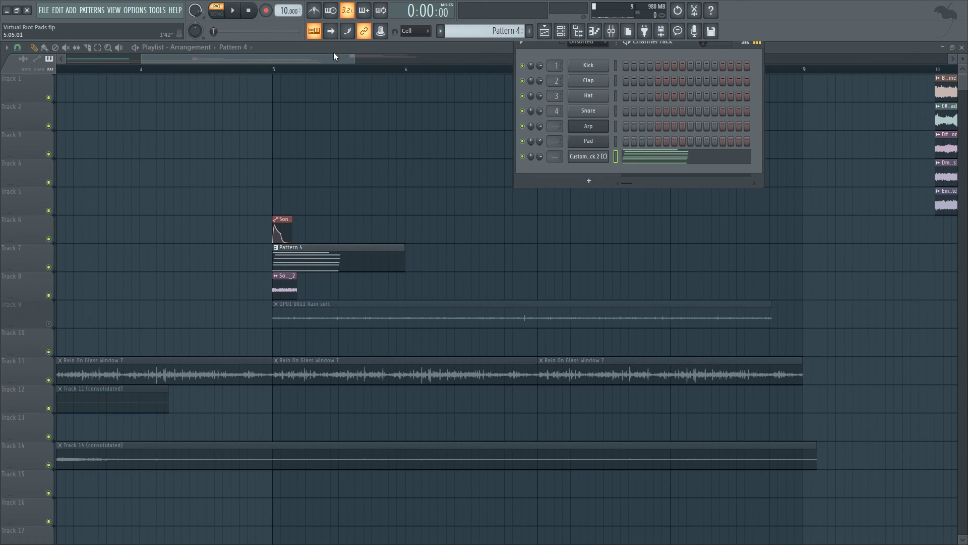
left_click_drag(352, 57, 252, 301)
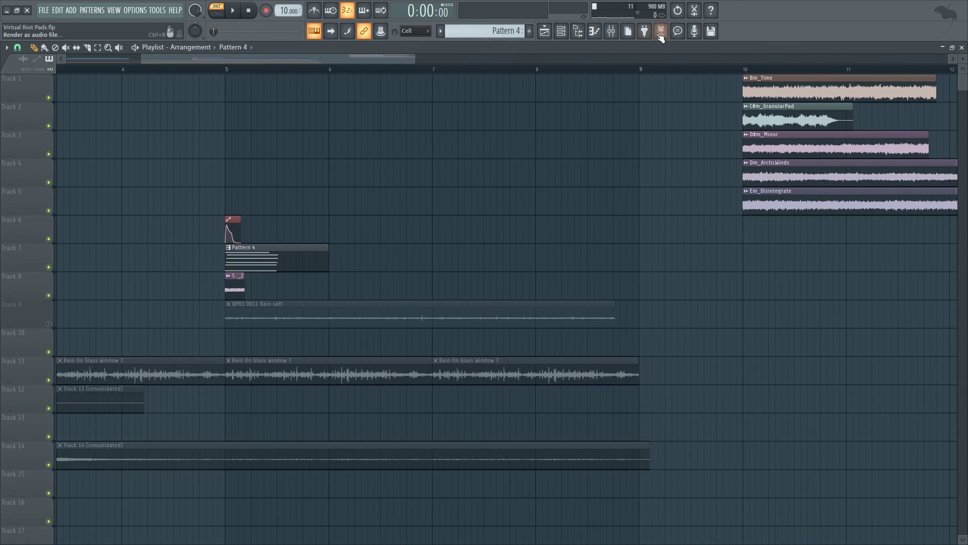
Route the Custom Sine Pluck 2 (C) channel to the Short Reverb mixer track and audition Pattern 4.
left_click(611, 31)
left_click(325, 202)
right_click(326, 205)
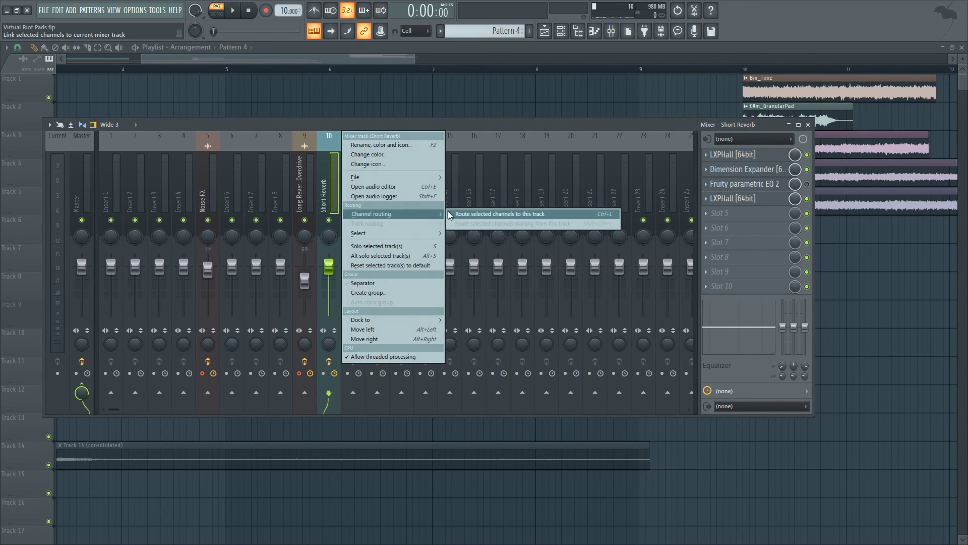
left_click(450, 214)
left_click_drag(287, 58, 284, 61)
key("space")
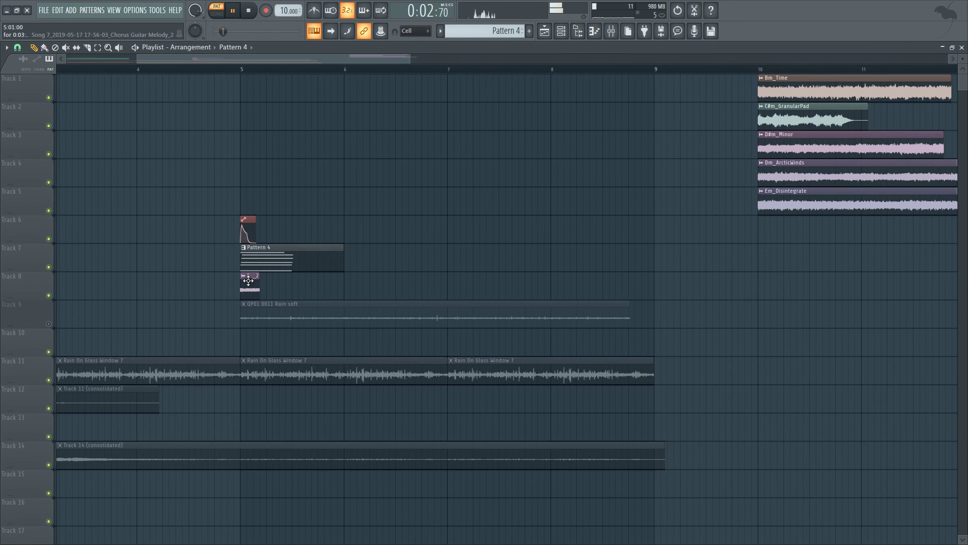
key("space")
Route the Chorus Guitar Melody clip's channel to the Long Reverb & Overdrive mixer track and play the song from bar 5.
left_click(245, 71)
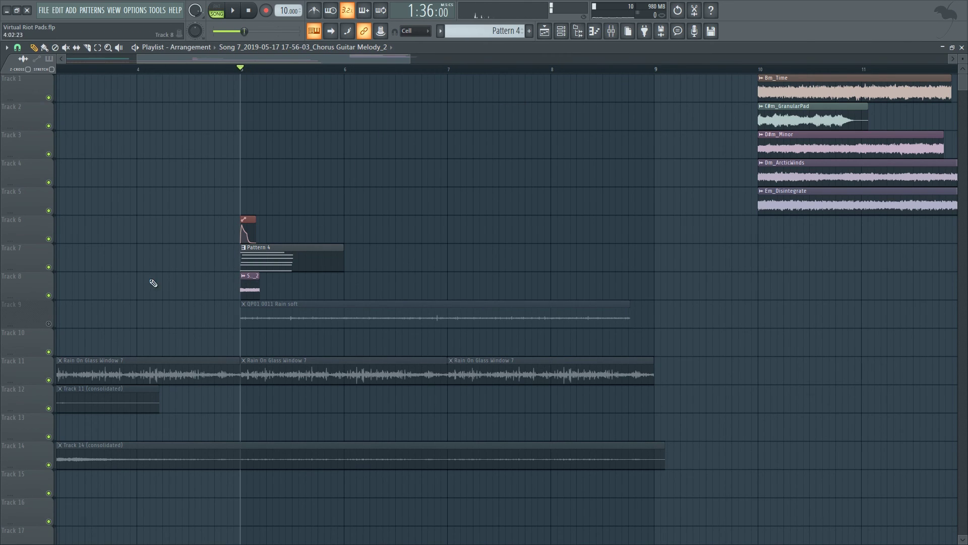
left_click(611, 31)
left_click(304, 202)
right_click(313, 133)
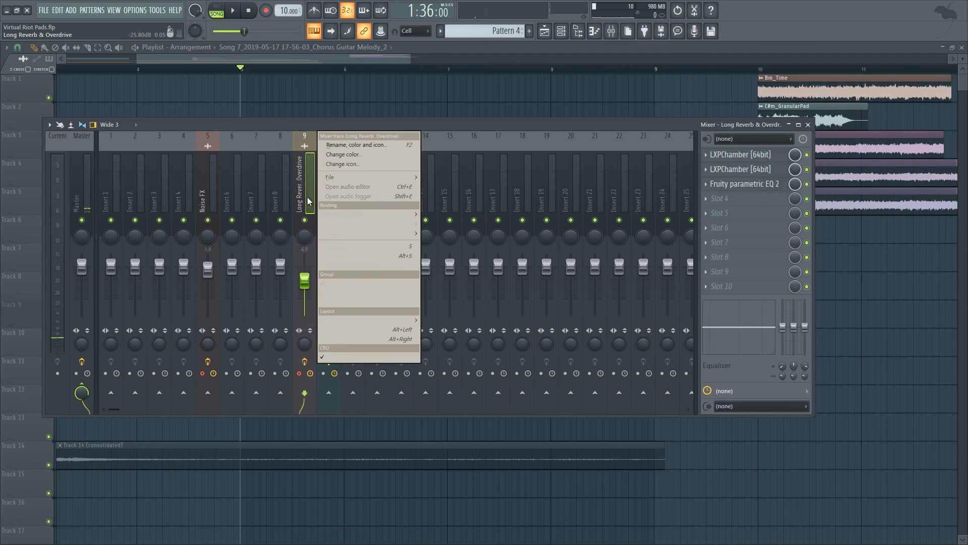
mouse_move(368, 214)
left_click(427, 213)
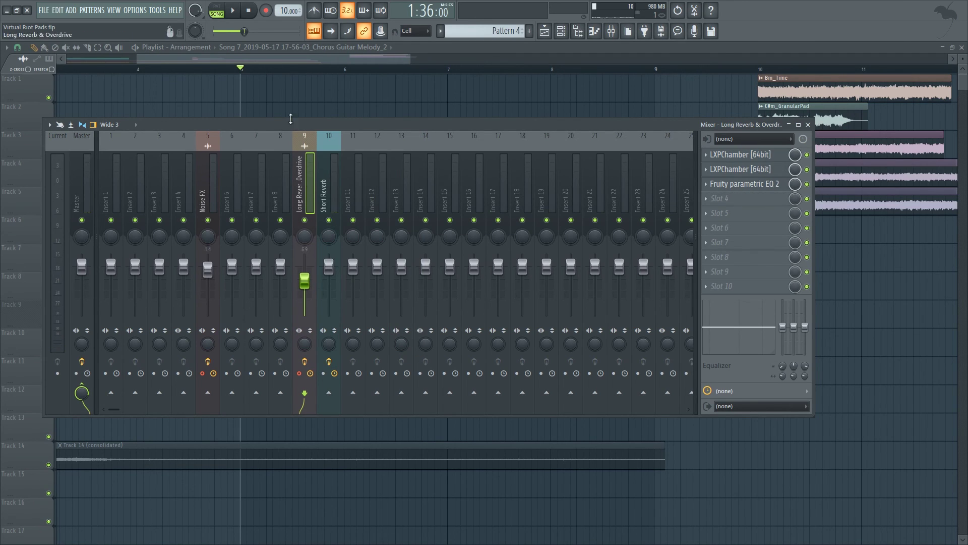
key("F9")
key("space")
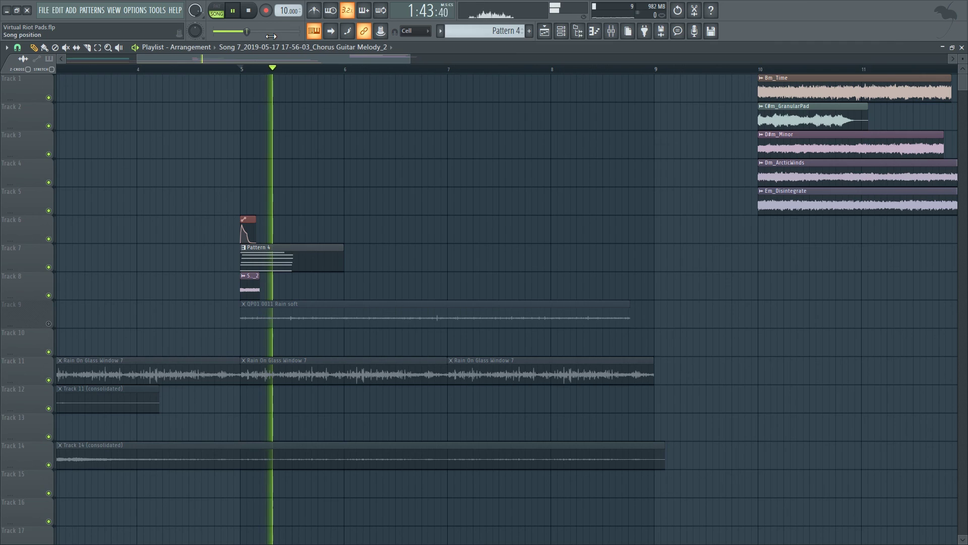
Stop playback and route the Short Reverb mixer track into the Long Reverb & Overdrive track instead of the Master.
left_click(611, 31)
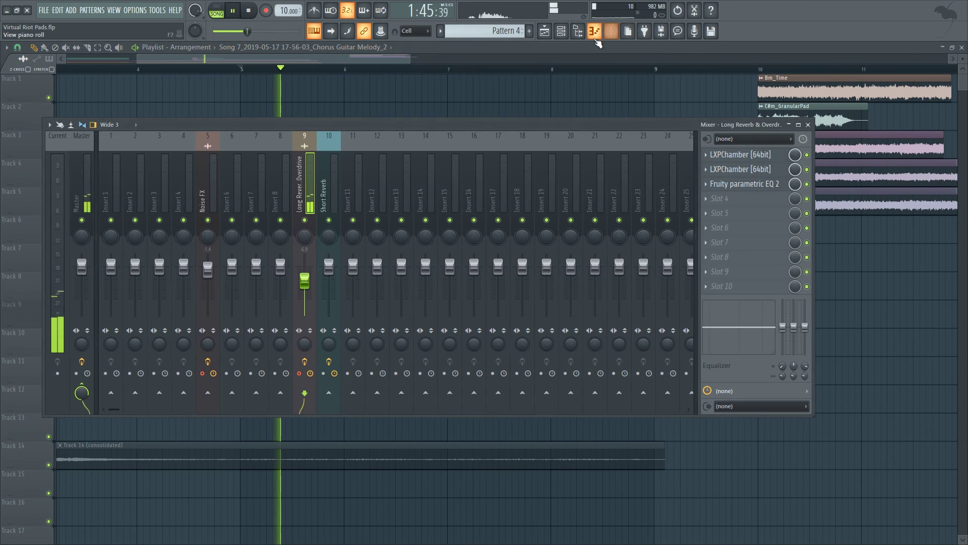
left_click(332, 189)
key("space")
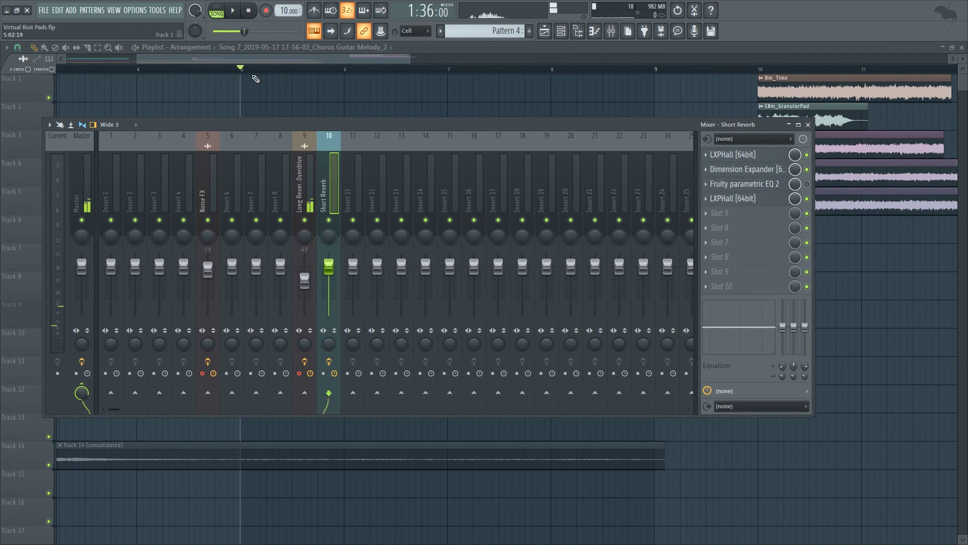
left_click(304, 392)
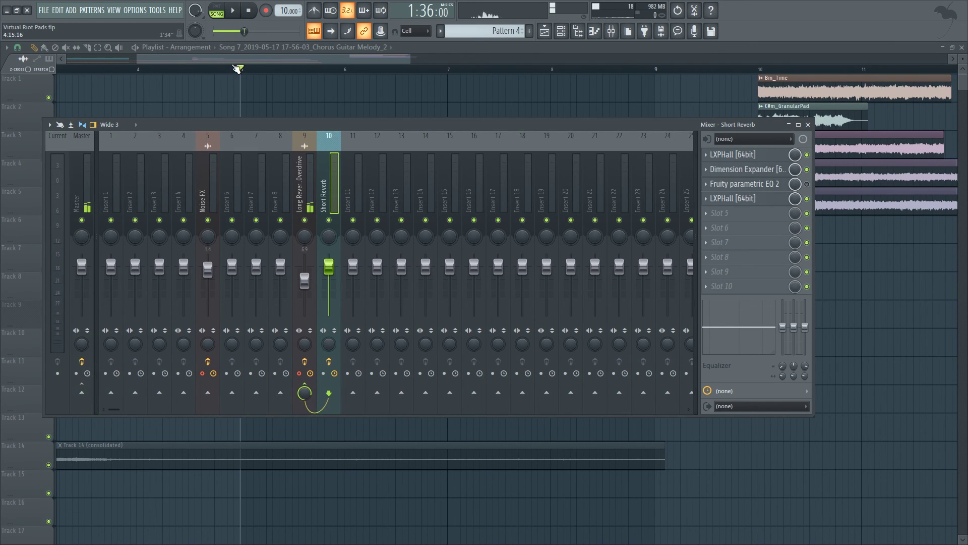
Play the arrangement from bar 5 to hear the layered reverbs, and stop playback.
key("F9")
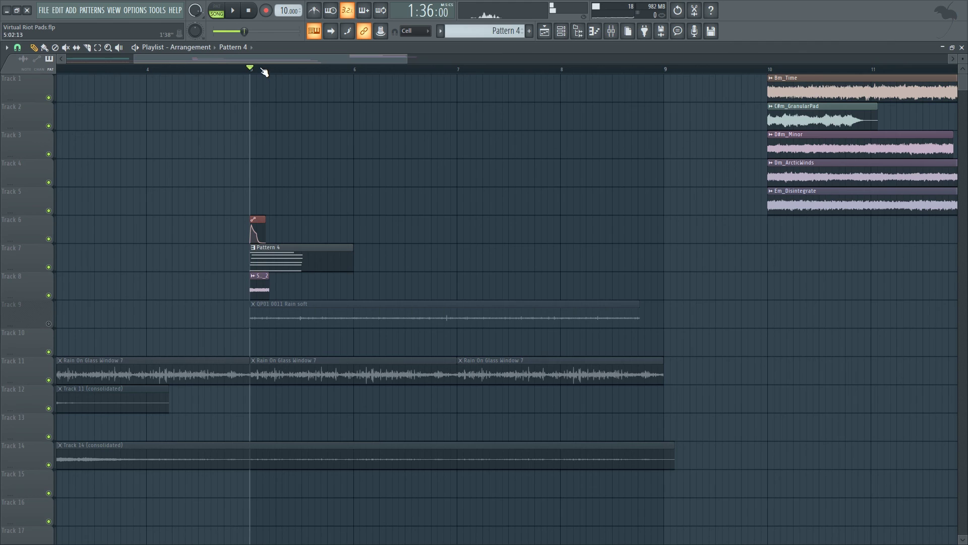
key("space")
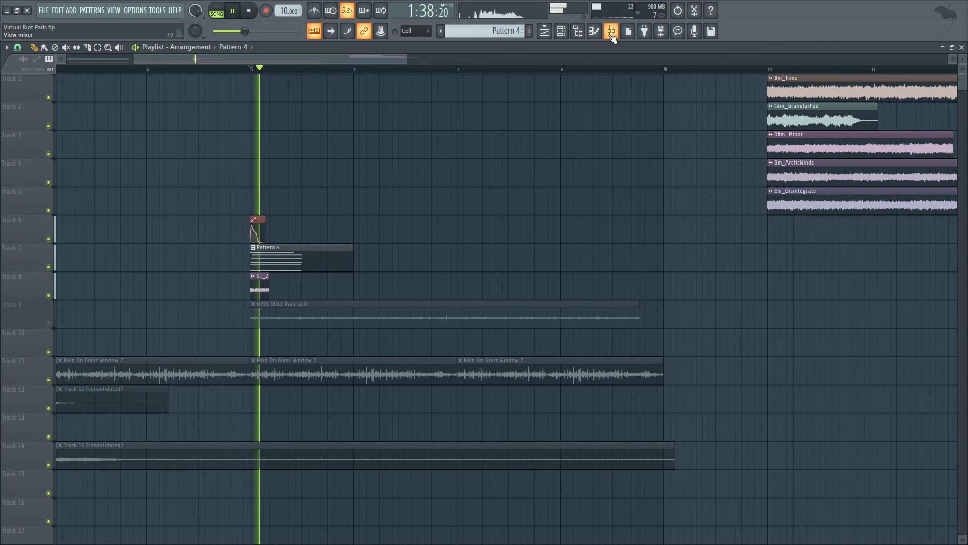
key("F9")
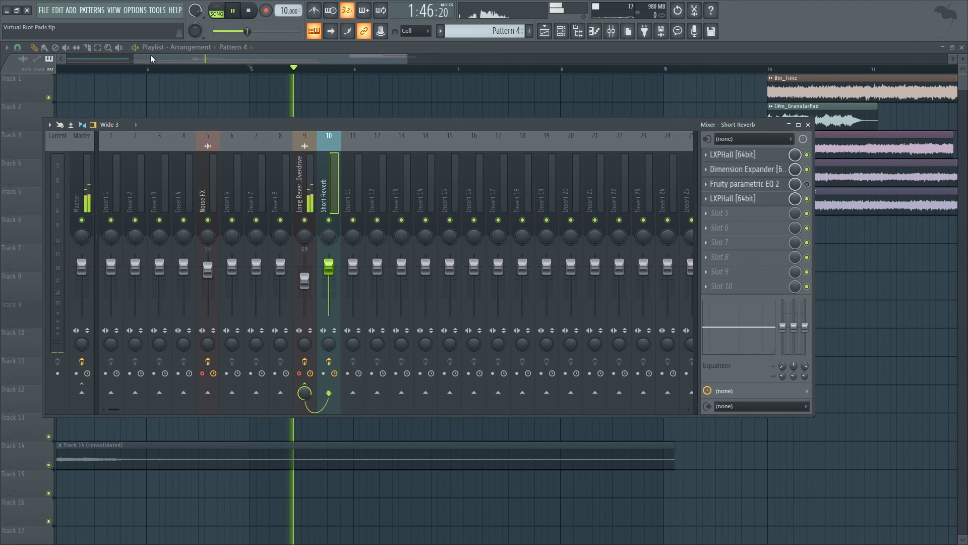
key("F9")
left_click(249, 11)
left_click(249, 11)
Set the song position to bar 5 and unmute playlist Track 9 containing the QP01 0011 Rain soft clip.
left_click(612, 33)
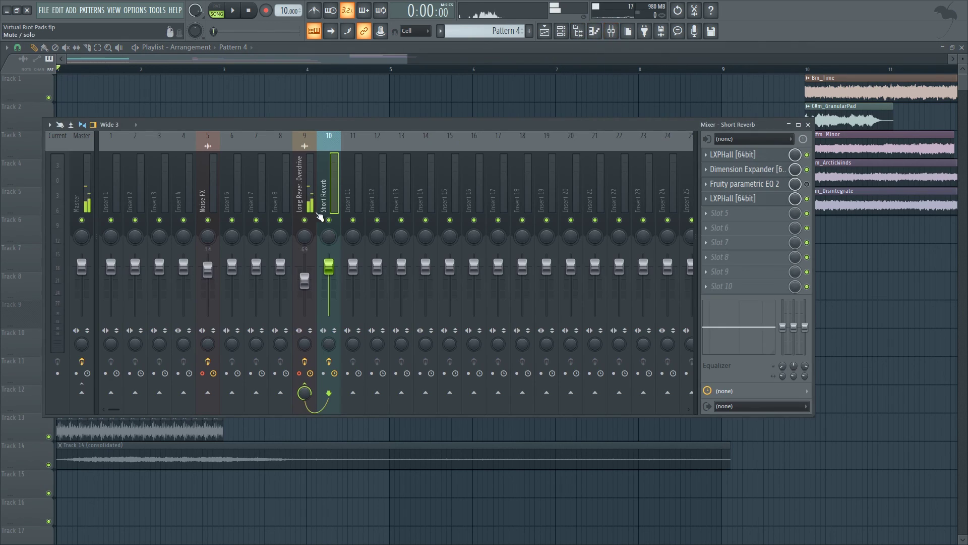
key("F9")
left_click(396, 72)
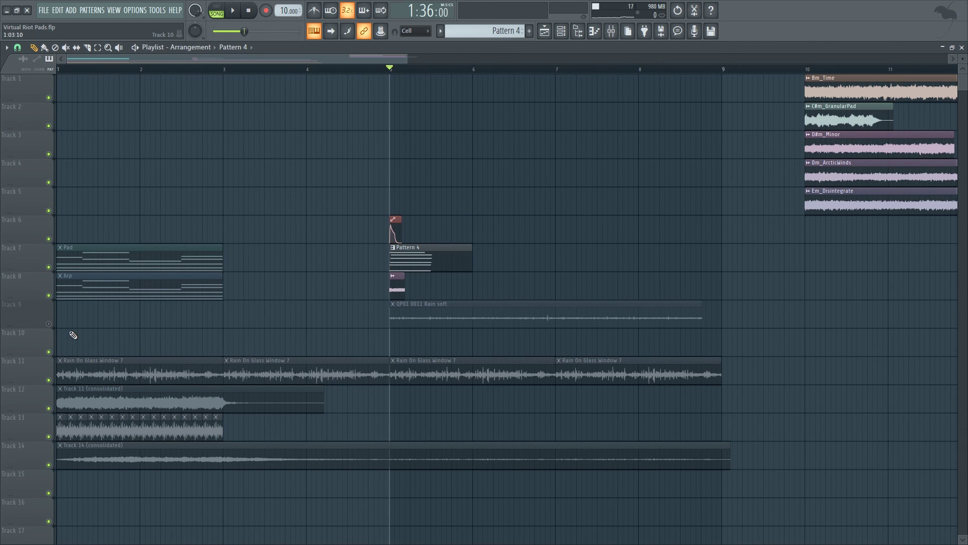
left_click(410, 313)
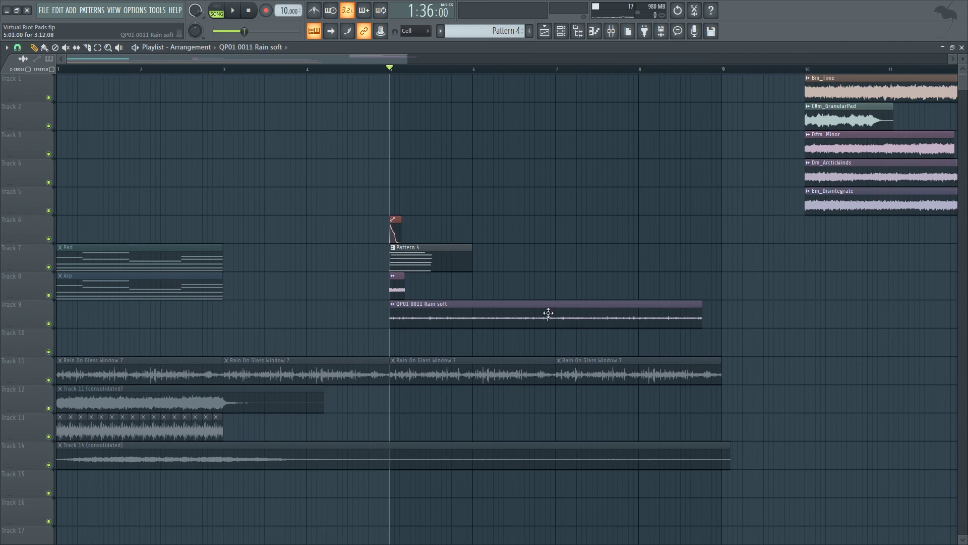
Play the arrangement from bar 5, raise the Long Reverb & Overdrive mixer track's volume during playback, and stop.
left_click(611, 31)
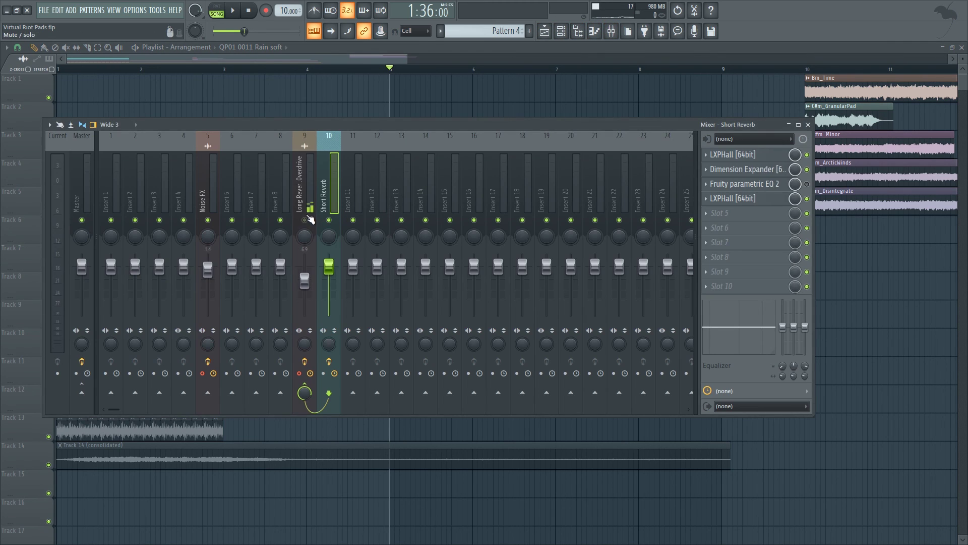
key("space")
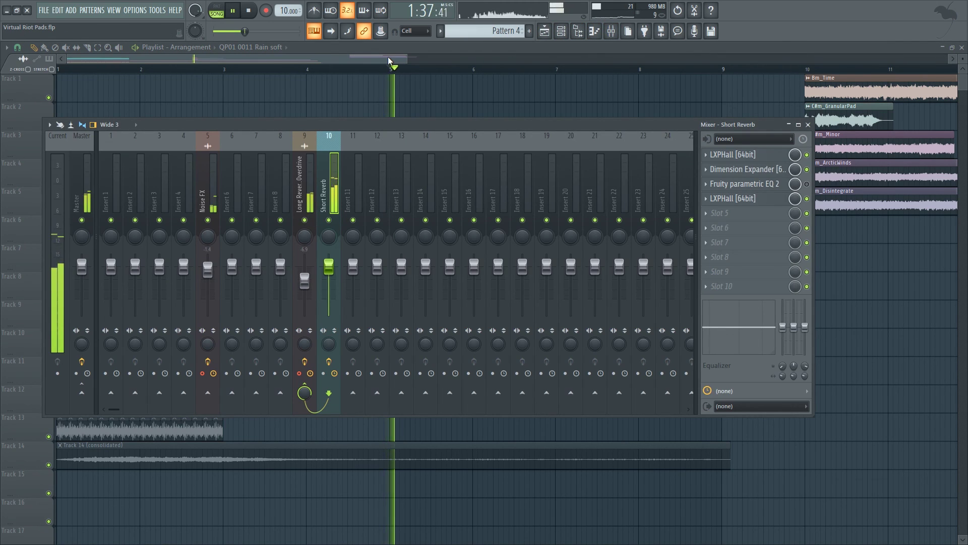
left_click_drag(304, 280, 304, 271)
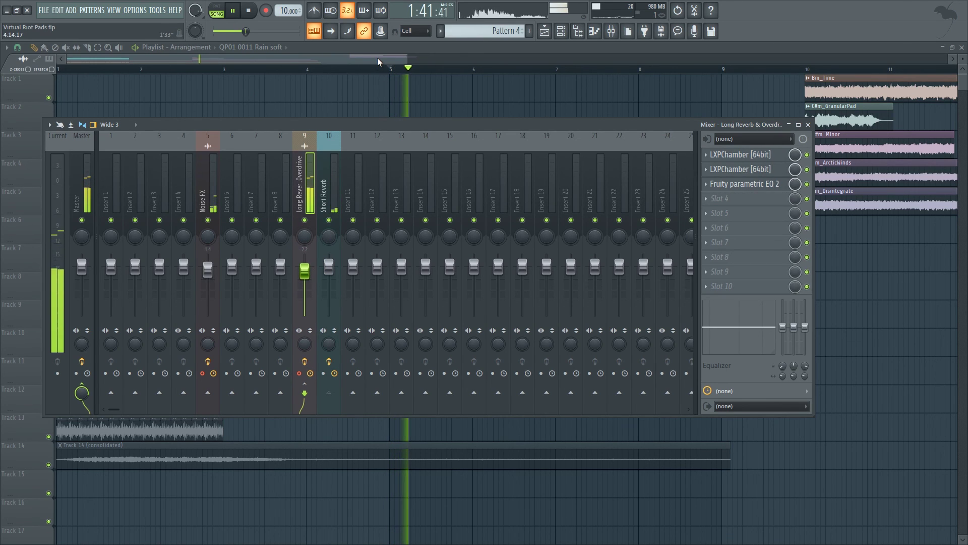
key("F9")
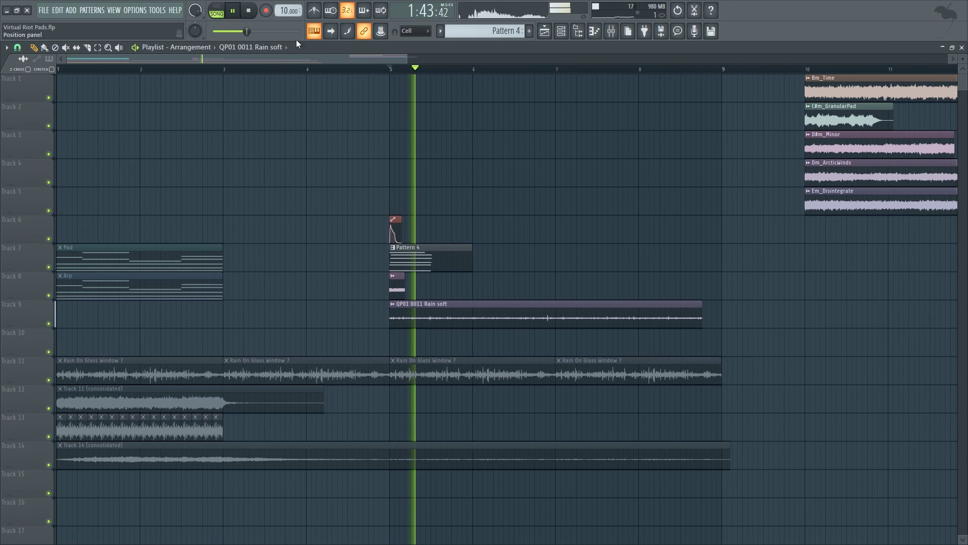
left_click(248, 10)
left_click(248, 10)
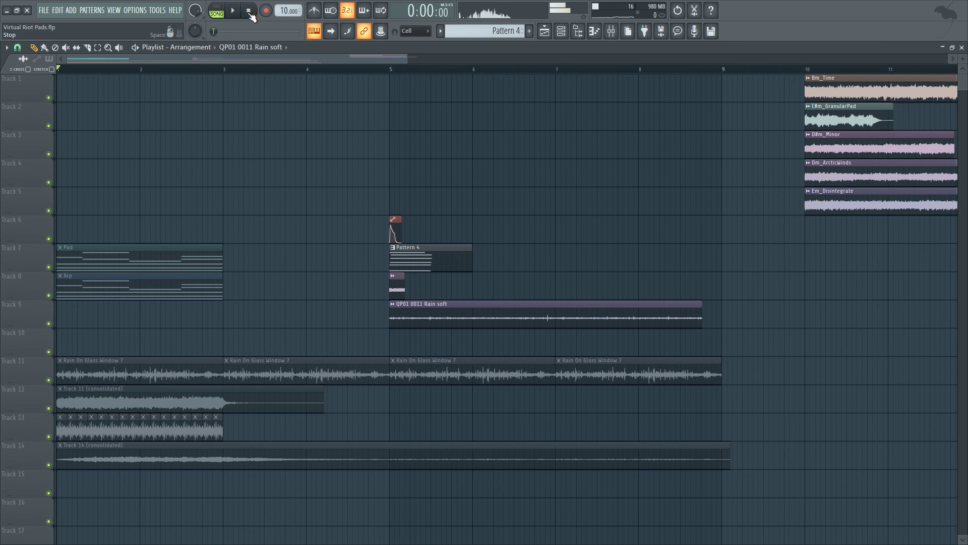
Mute the Long Reverb & Overdrive mixer track to cut off its tail and return to the playlist.
key("F9")
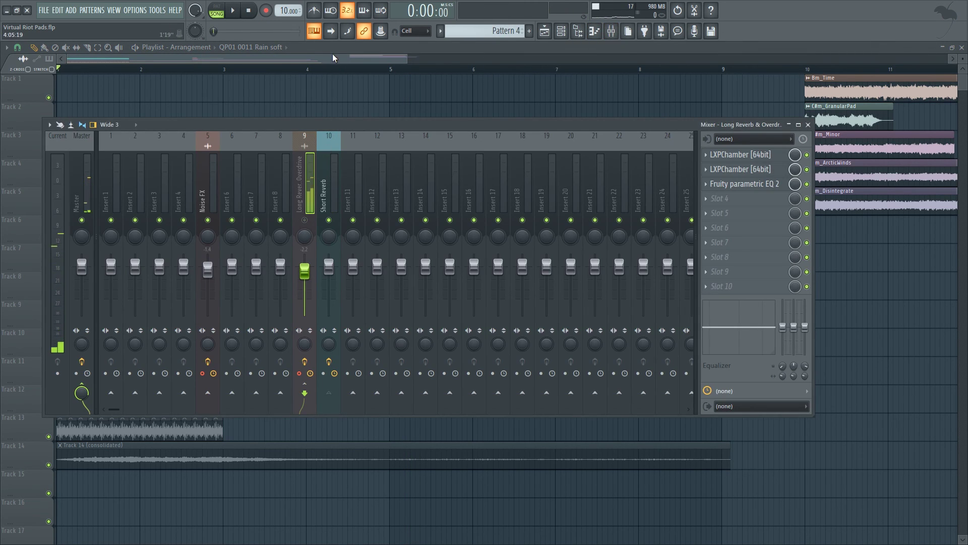
key("F9")
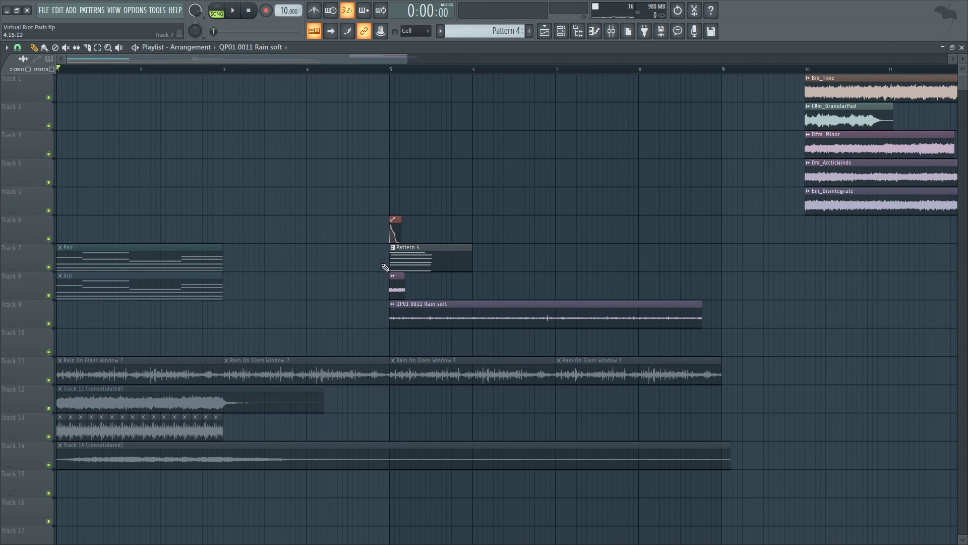
key("F9")
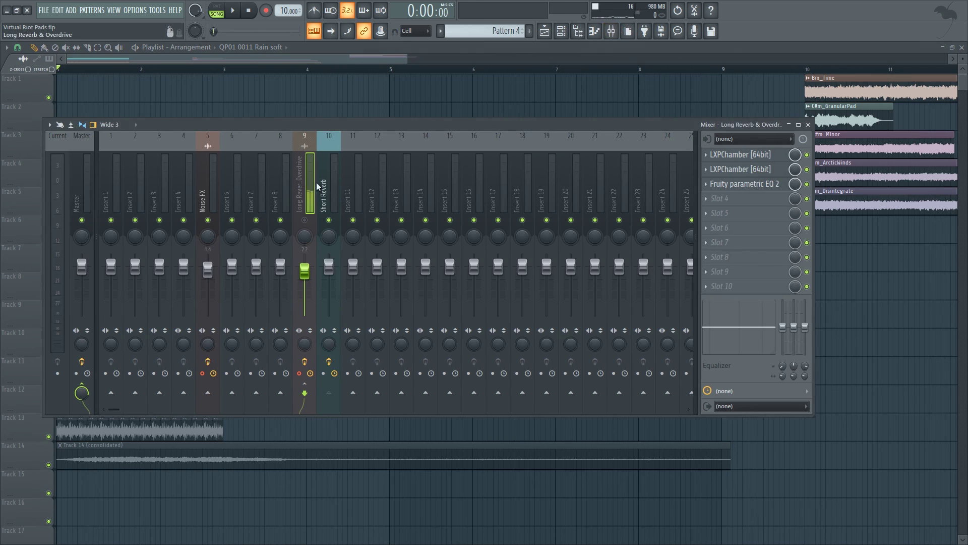
key("F9")
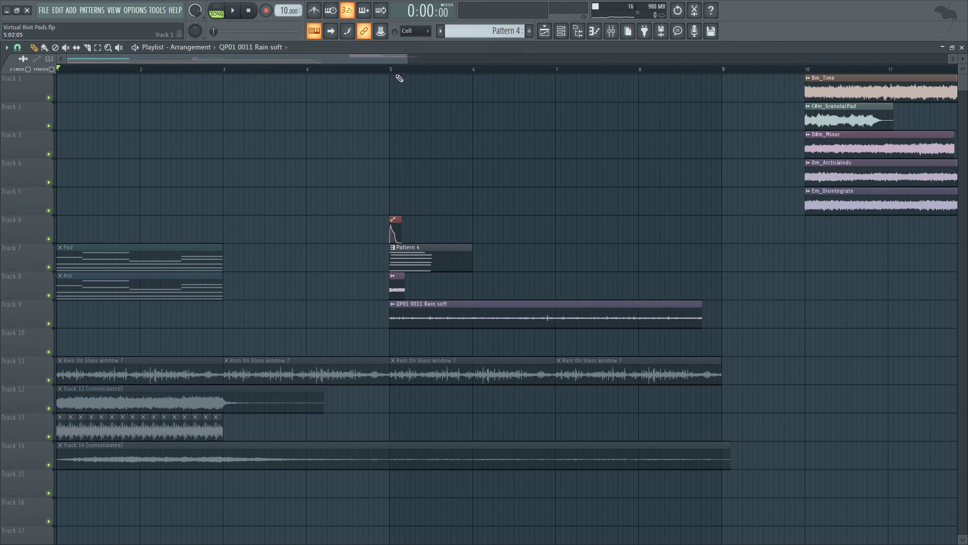